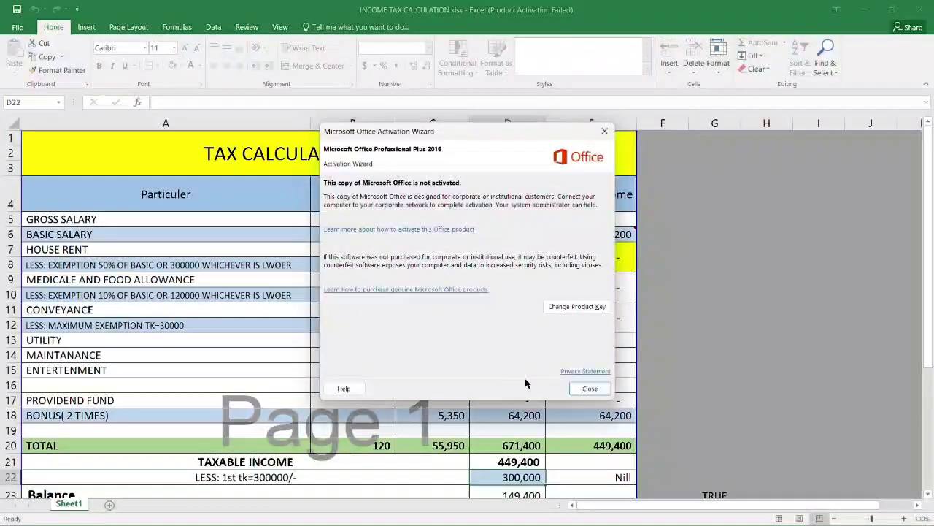
Step: Dismiss the activation notice and review the salary input cells B8, C5, C6 and C7
{"action": "left_click", "coordinate": [590, 389]}
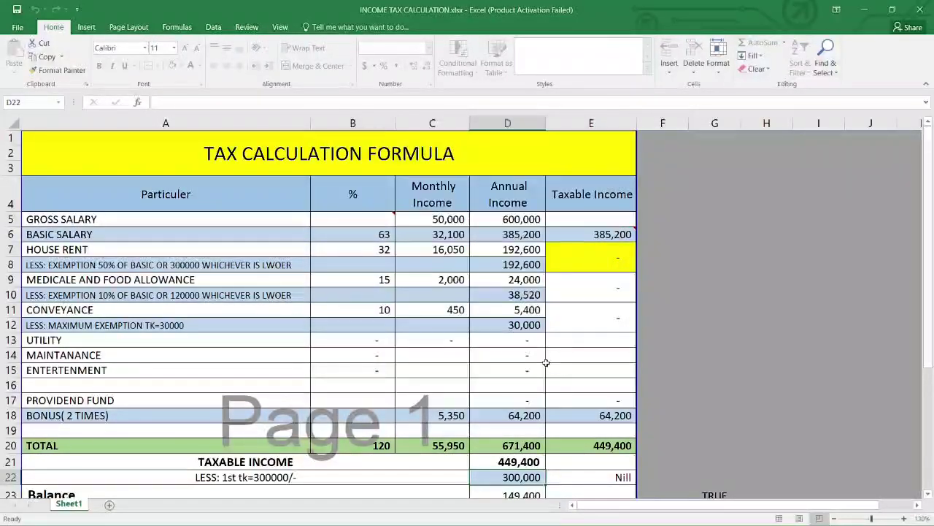
{"action": "left_click", "coordinate": [383, 264]}
{"action": "left_click", "coordinate": [437, 249]}
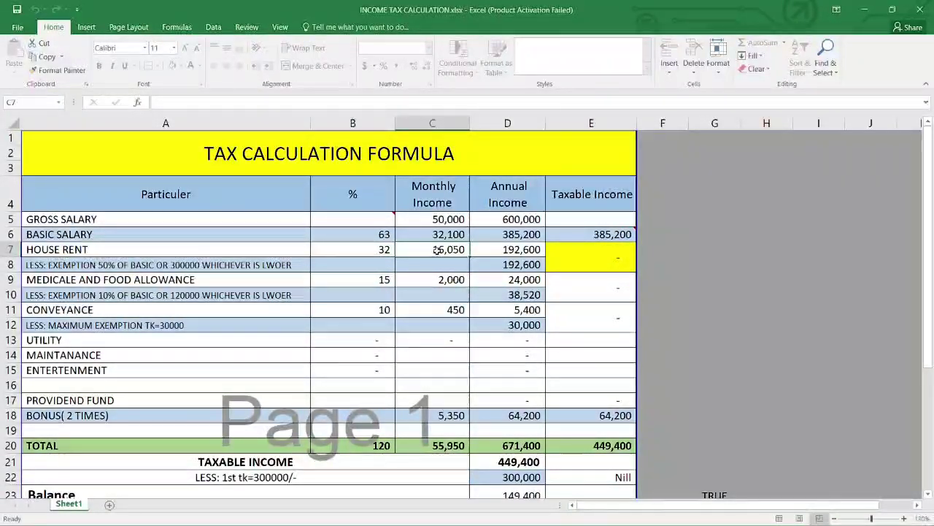
{"action": "left_click", "coordinate": [432, 221]}
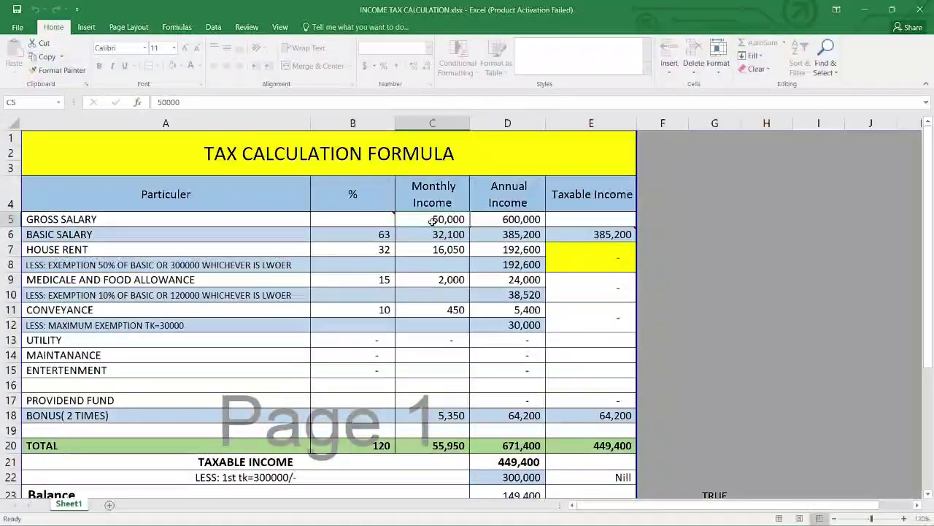
{"action": "left_click", "coordinate": [436, 234]}
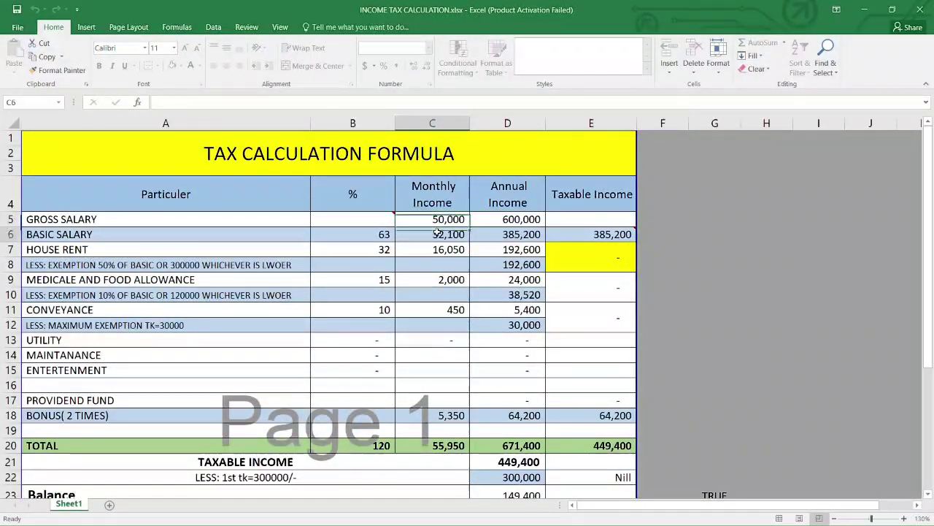
{"action": "left_click", "coordinate": [435, 221]}
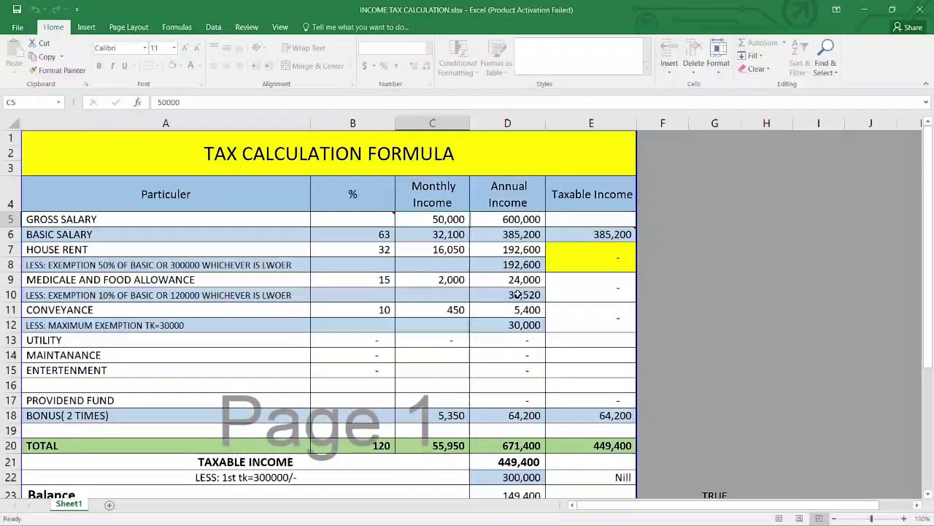
Step: Step through the annual income formulas in column D up to D7
{"action": "key", "text": "Right"}
{"action": "key", "text": "Down"}
{"action": "key", "text": "Down"}
{"action": "key", "text": "Down"}
{"action": "key", "text": "Down"}
{"action": "key", "text": "Down"}
{"action": "key", "text": "Down"}
{"action": "key", "text": "Down"}
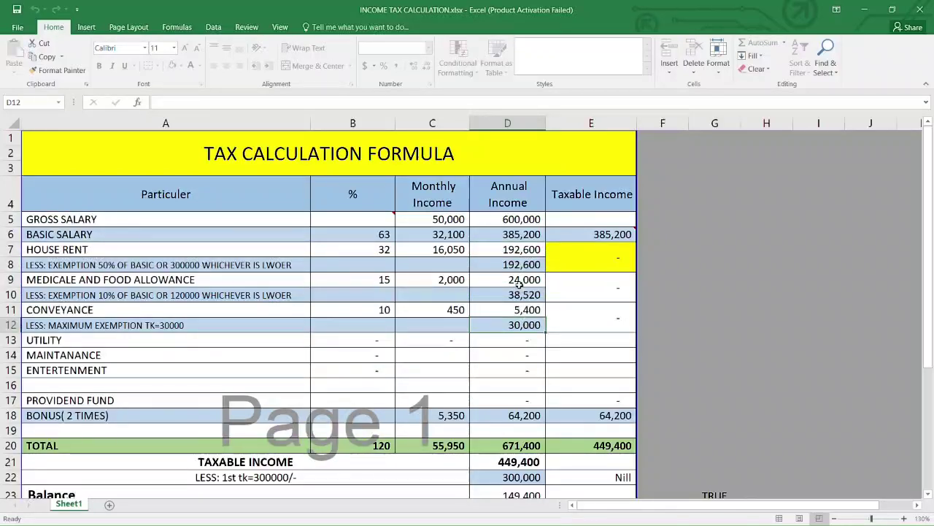
{"action": "key", "text": "Up"}
{"action": "key", "text": "Up"}
{"action": "key", "text": "Up"}
{"action": "key", "text": "Up"}
{"action": "key", "text": "Up"}
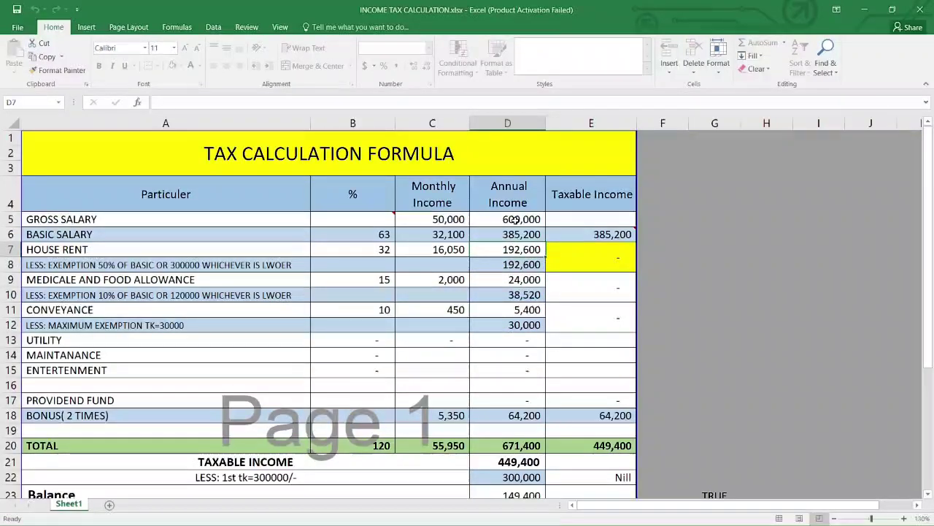
{"action": "left_click", "coordinate": [514, 219]}
{"action": "double_click", "coordinate": [516, 222]}
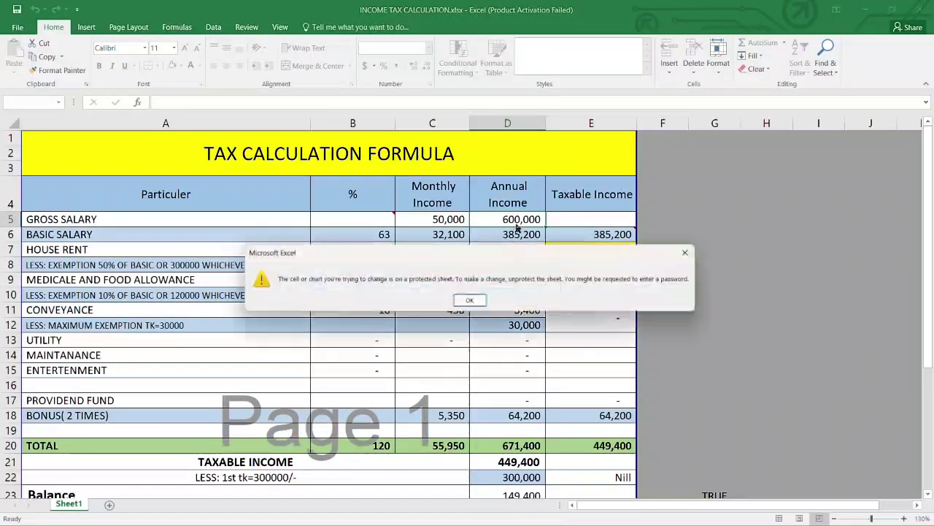
{"action": "left_click", "coordinate": [470, 300]}
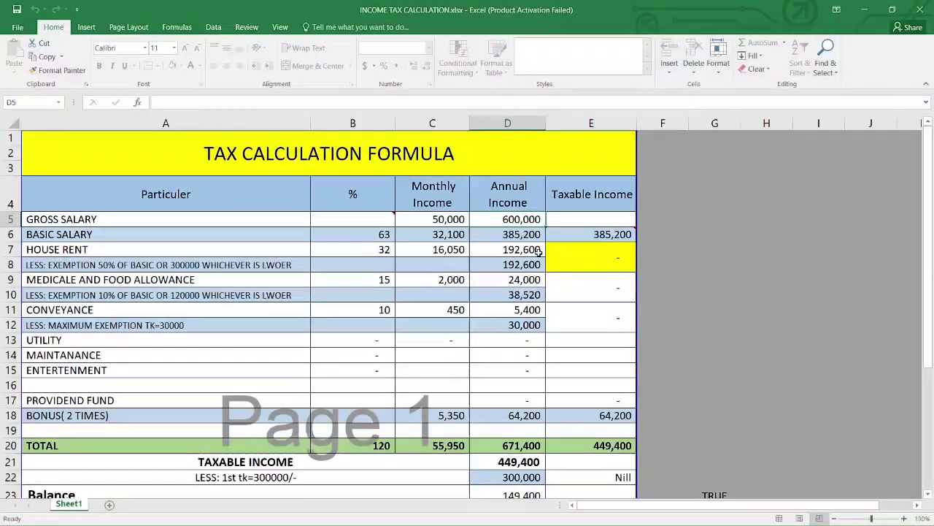
{"action": "left_click", "coordinate": [514, 250]}
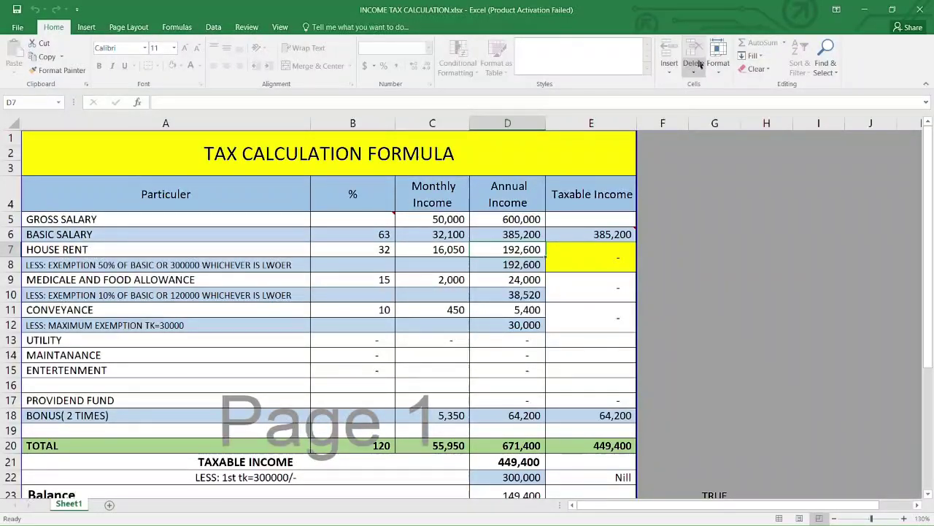
{"action": "left_click", "coordinate": [503, 292]}
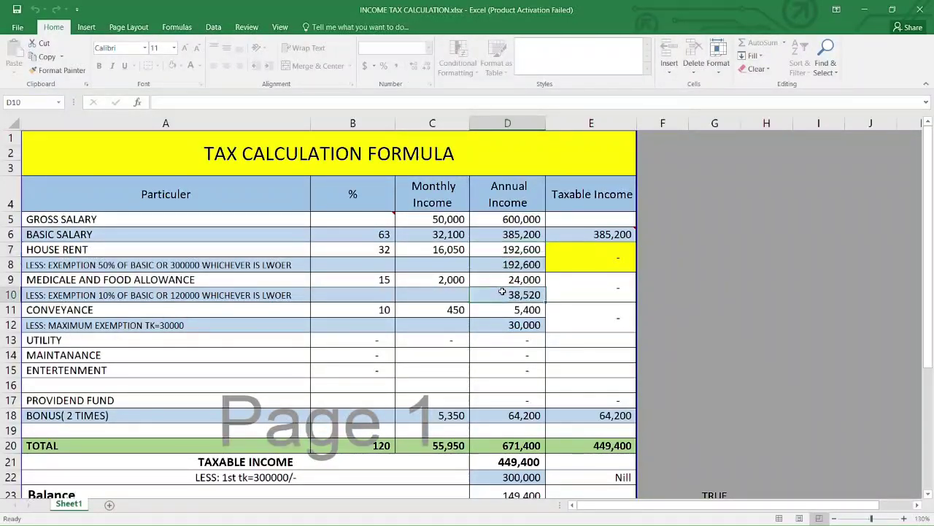
{"action": "double_click", "coordinate": [502, 289]}
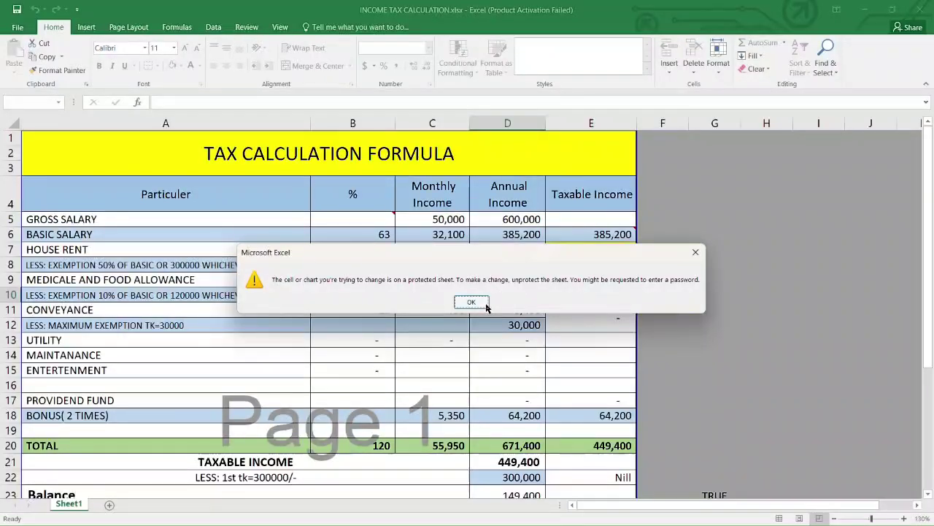
{"action": "left_click", "coordinate": [472, 301]}
{"action": "left_click", "coordinate": [490, 277]}
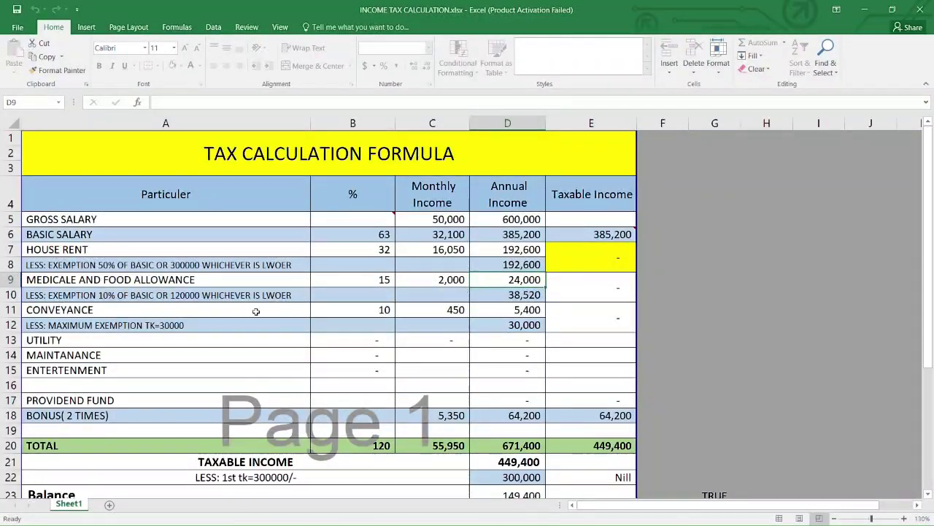
{"action": "left_click", "coordinate": [234, 282]}
Step: Select allowance cell C9 and zoom the sheet out from 130% to 115%
{"action": "left_click", "coordinate": [426, 277]}
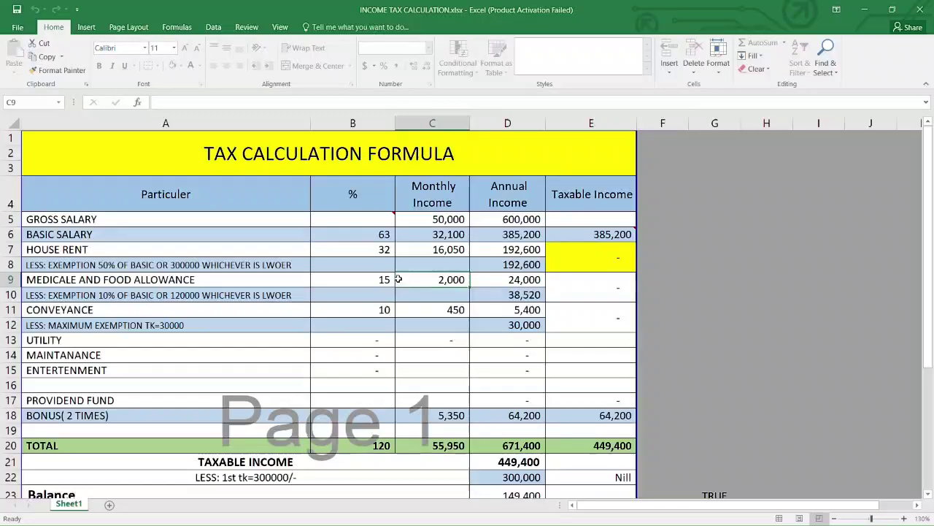
{"action": "scroll", "coordinate": [399, 278], "scroll_direction": "down", "scroll_amount": 1}
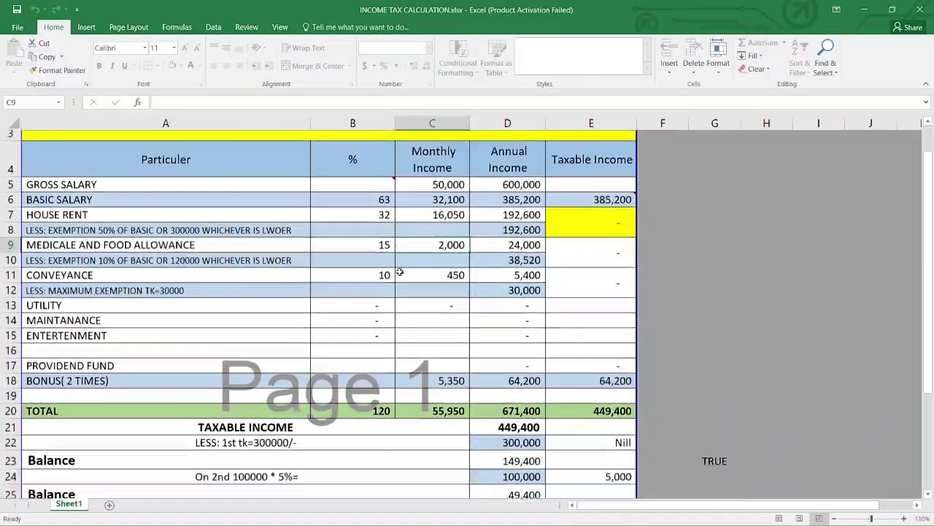
{"action": "scroll", "coordinate": [400, 269], "scroll_direction": "down", "scroll_amount": 1, "text": "ctrl"}
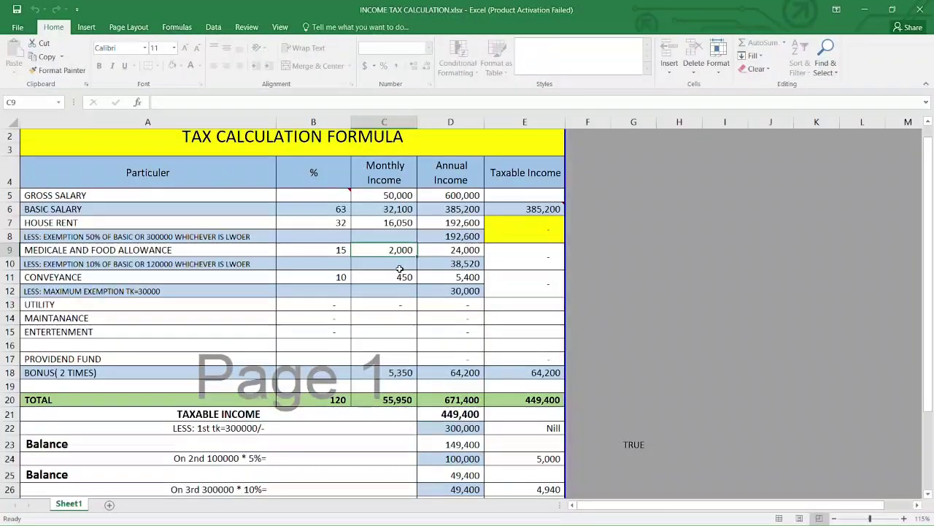
Step: Inspect house rent cells C7, D7, D8 and the allowance exemption in D10
{"action": "left_click", "coordinate": [401, 224]}
{"action": "left_click", "coordinate": [458, 225]}
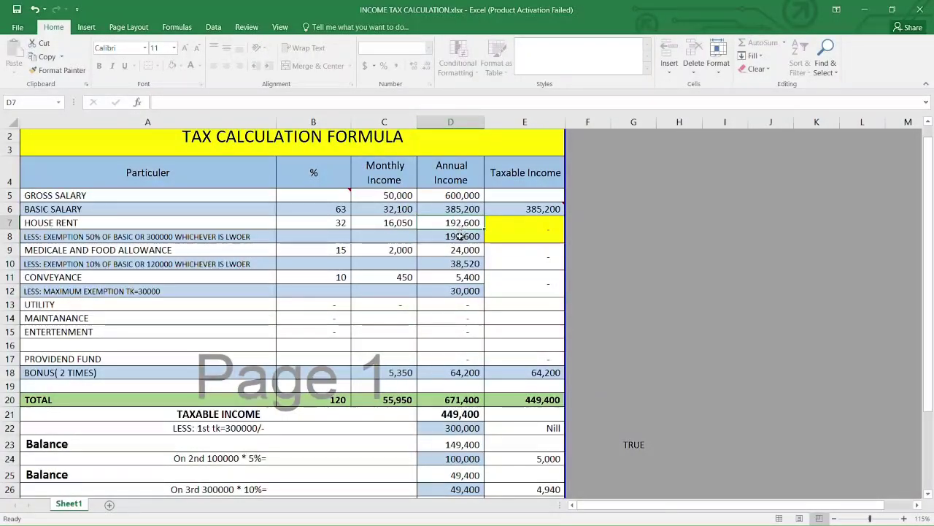
{"action": "left_click", "coordinate": [459, 236]}
{"action": "left_click", "coordinate": [459, 259]}
{"action": "scroll", "coordinate": [460, 256], "scroll_direction": "down", "scroll_amount": 1}
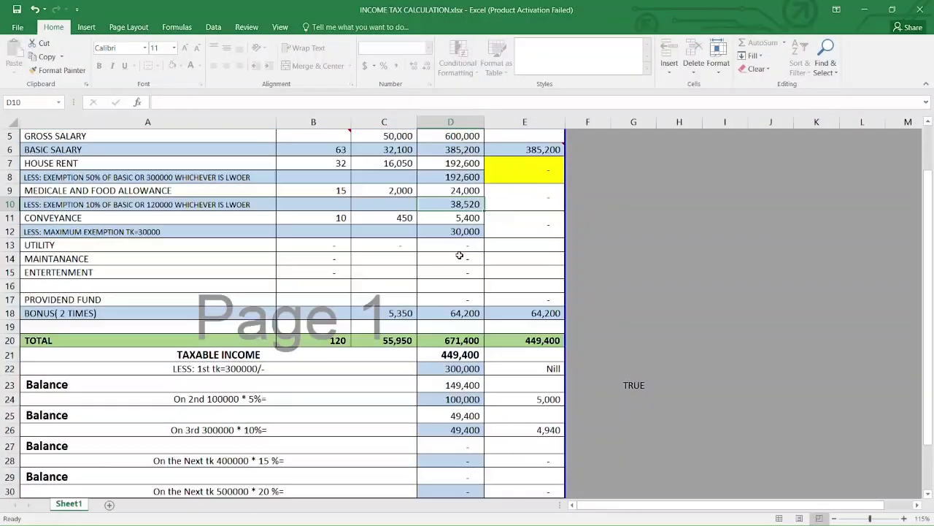
{"action": "scroll", "coordinate": [409, 219], "scroll_direction": "up", "scroll_amount": 1}
{"action": "left_click", "coordinate": [393, 195]}
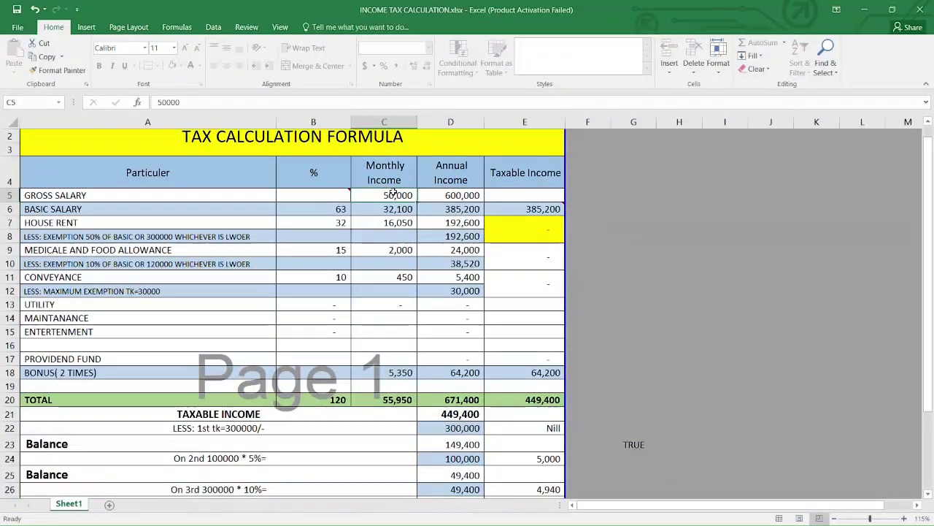
{"action": "type", "text": "80,000"}
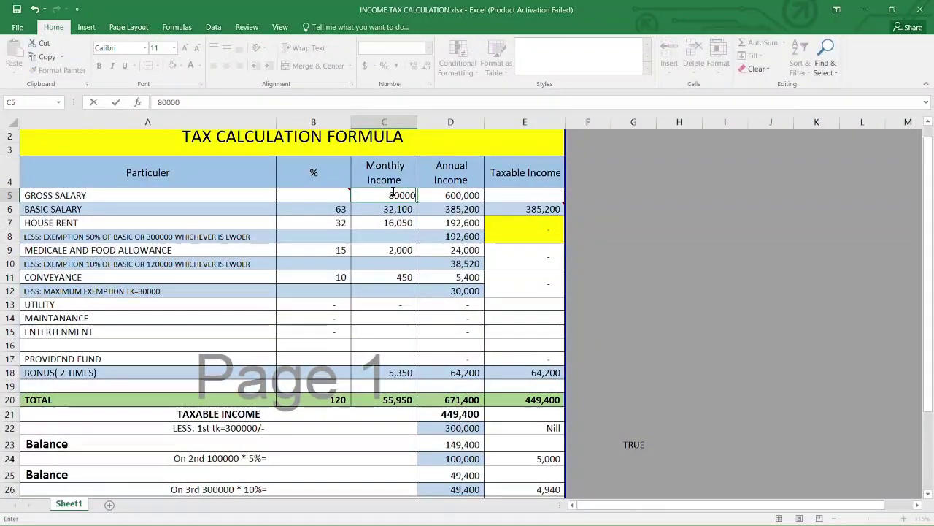
{"action": "key", "text": "Return"}
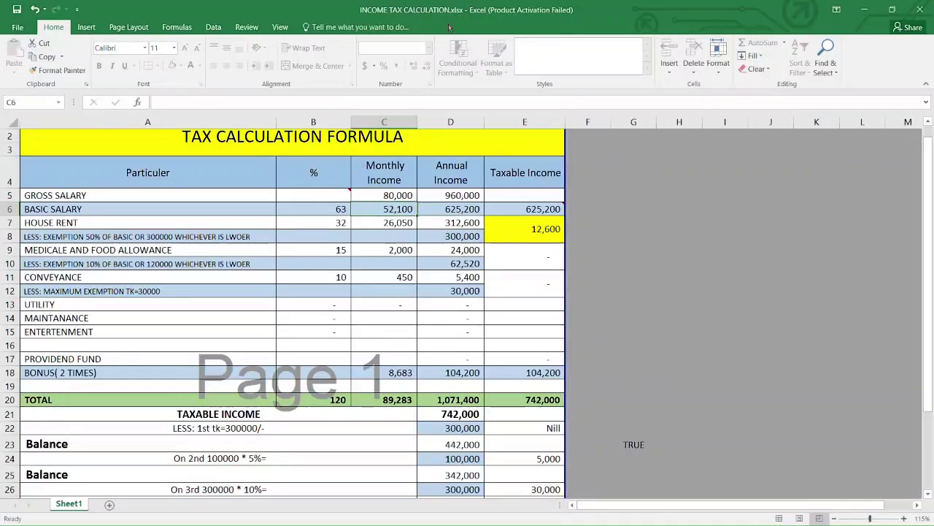
{"action": "scroll", "coordinate": [459, 328], "scroll_direction": "down", "scroll_amount": 3}
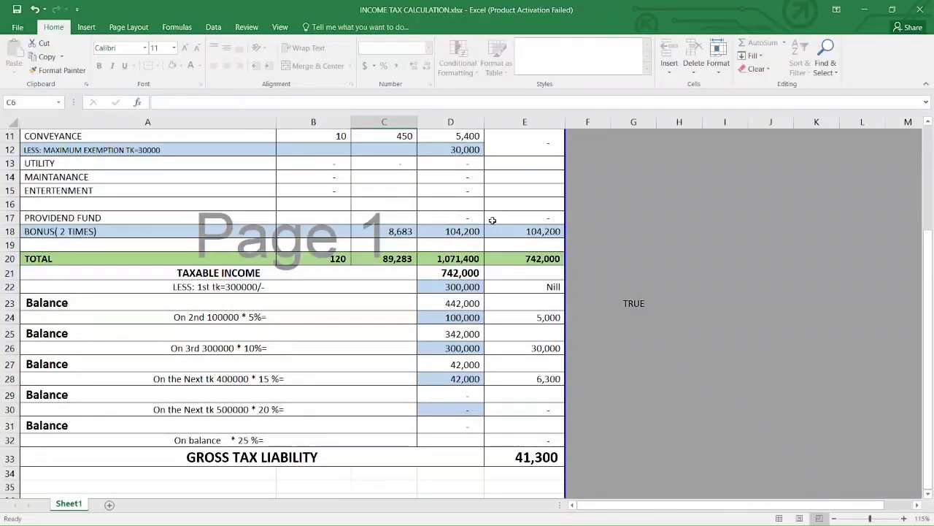
{"action": "scroll", "coordinate": [493, 220], "scroll_direction": "up", "scroll_amount": 2}
{"action": "scroll", "coordinate": [493, 220], "scroll_direction": "up", "scroll_amount": 2}
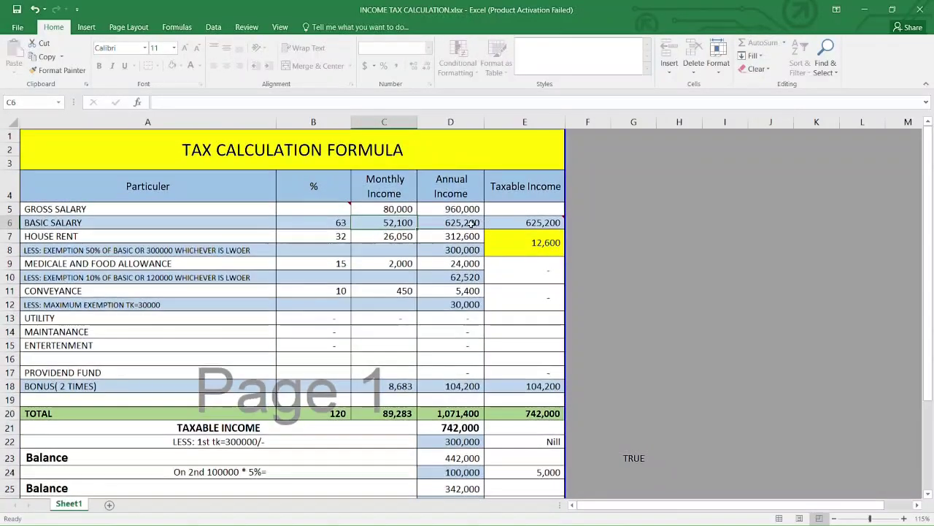
{"action": "left_click", "coordinate": [391, 210]}
{"action": "type", "text": "5000"}
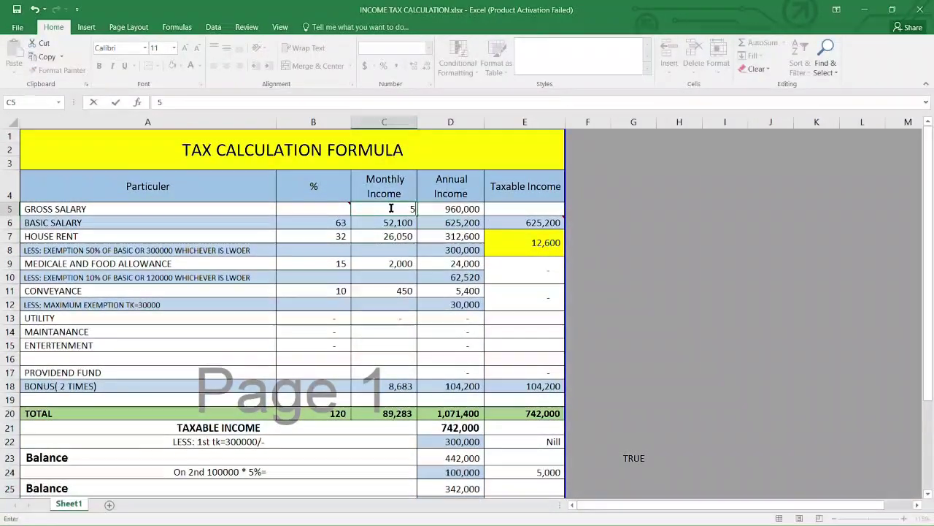
{"action": "key", "text": "Return"}
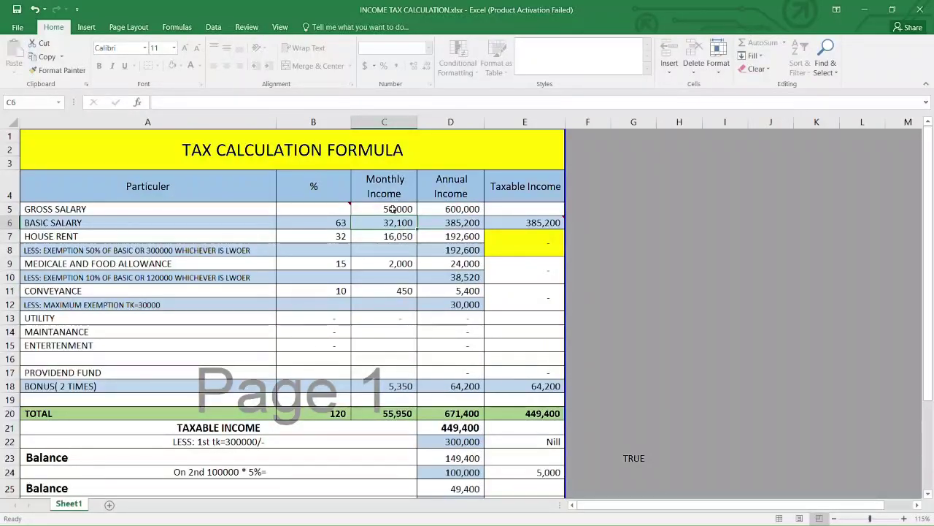
{"action": "left_click", "coordinate": [392, 210]}
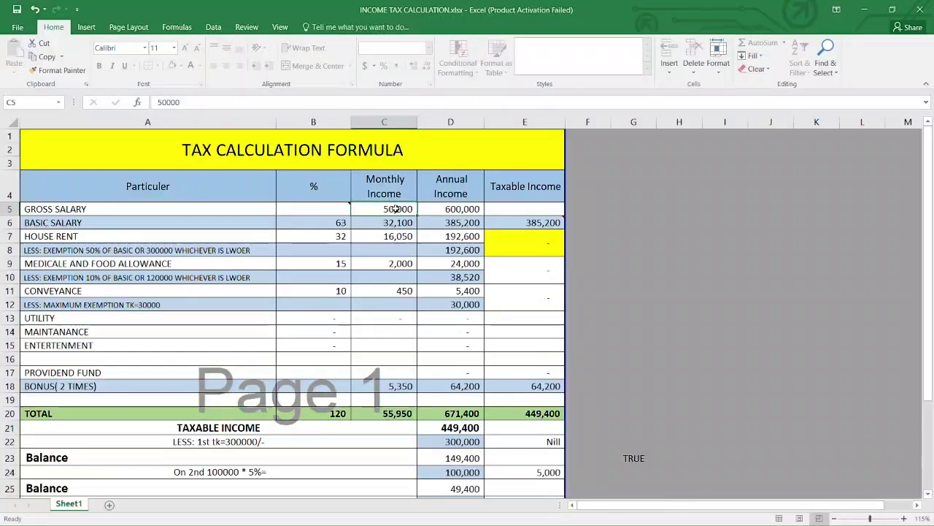
Step: Check cells C8 and D7, then close Excel without saving INCOME TAX CALCULATION.xlsx
{"action": "left_click", "coordinate": [402, 248]}
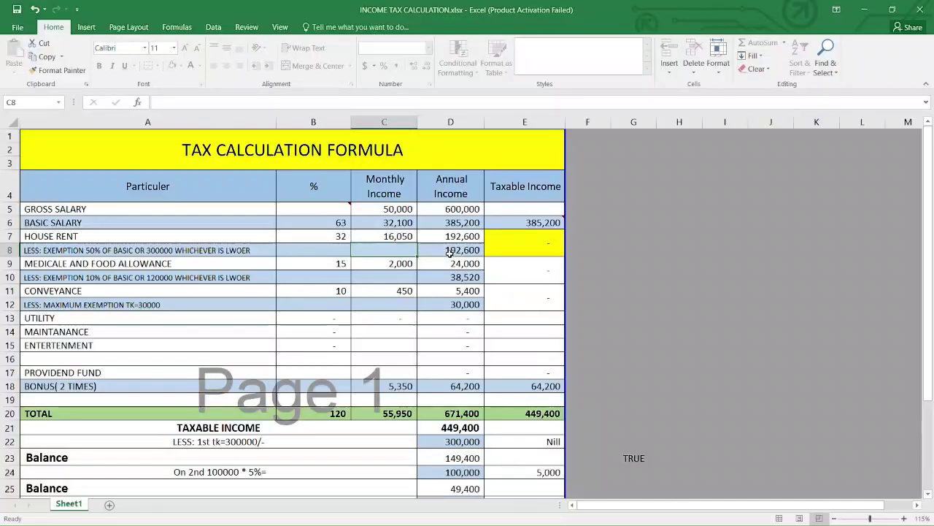
{"action": "left_click", "coordinate": [455, 235]}
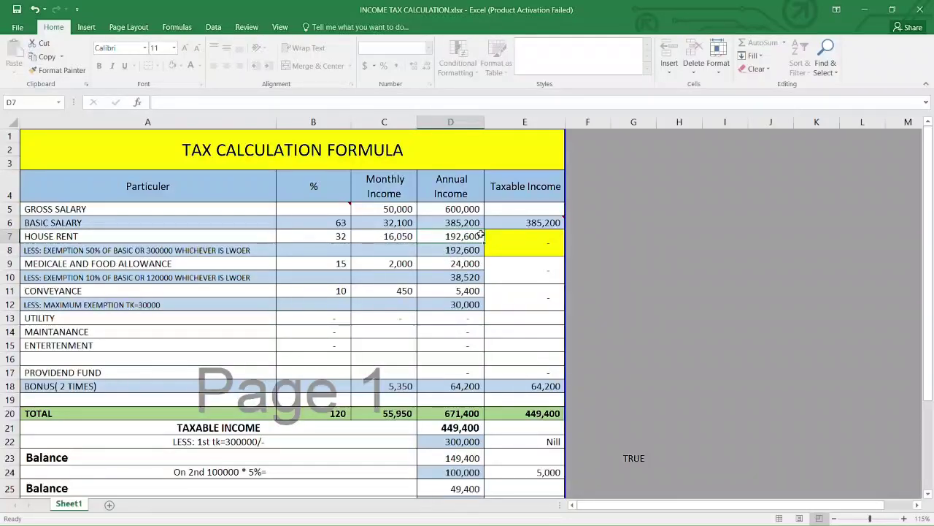
{"action": "left_click", "coordinate": [920, 10]}
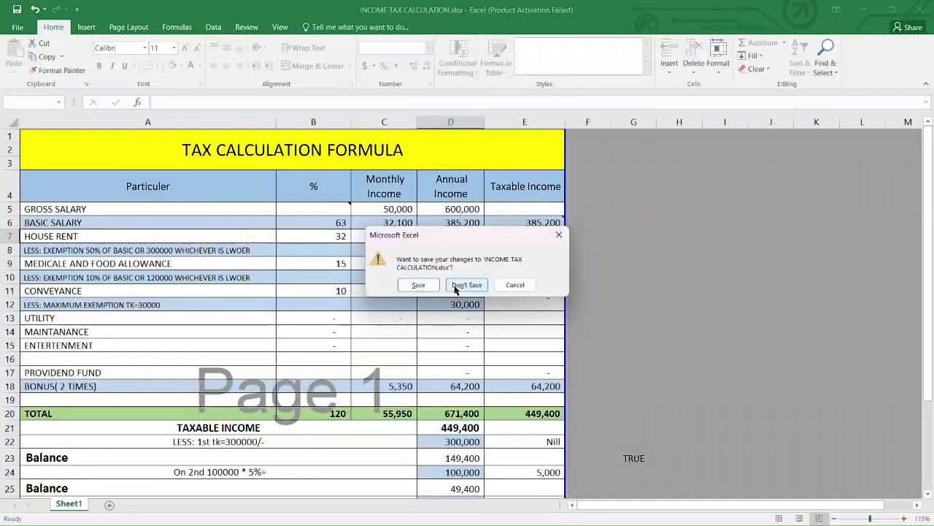
{"action": "left_click", "coordinate": [422, 288]}
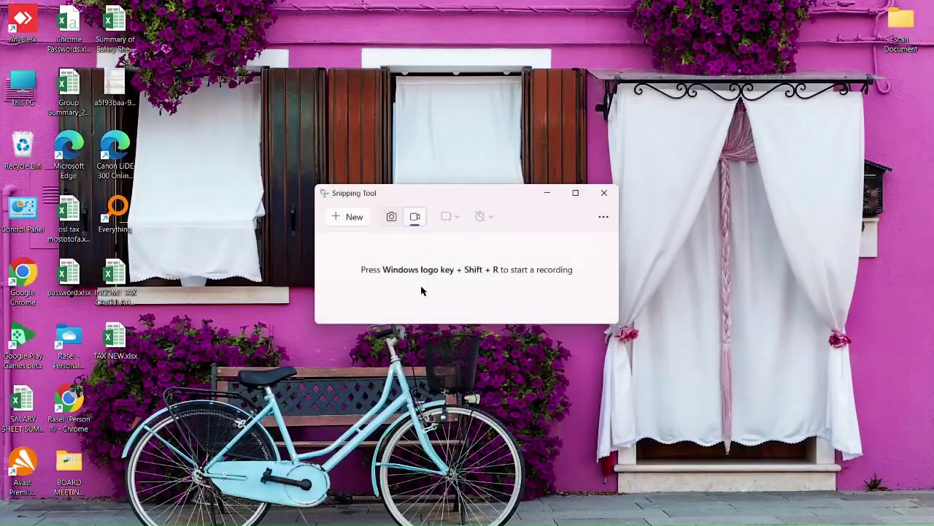
Step: Refresh the desktop and open TAX NEW.xlsx in Excel
{"action": "right_click", "coordinate": [175, 214]}
{"action": "left_click", "coordinate": [207, 267]}
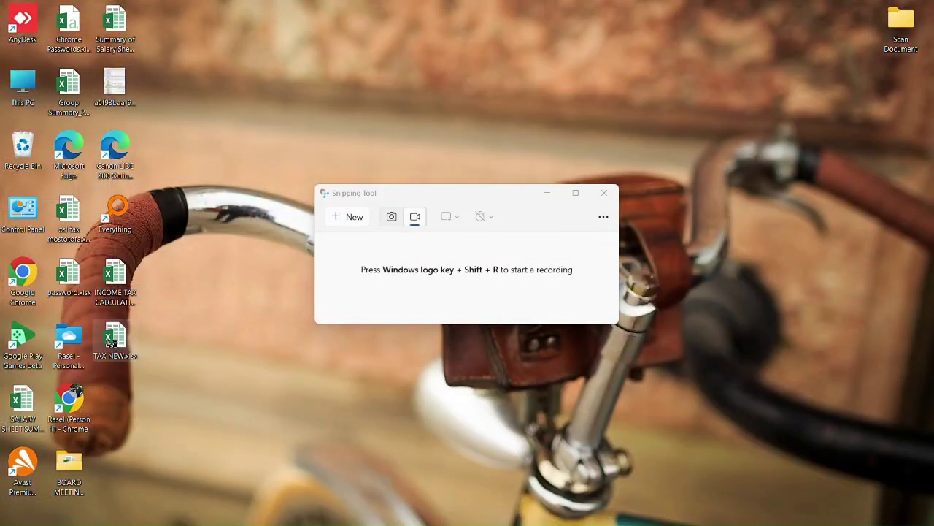
{"action": "double_click", "coordinate": [111, 340]}
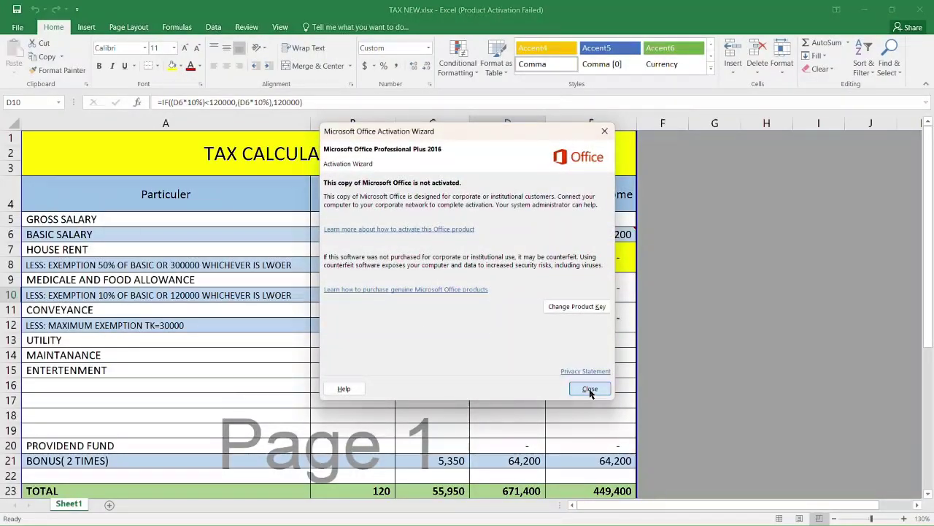
Step: Dismiss the activation notice and review the formulas in D6, D8, D9, D11, D12 and E6
{"action": "left_click", "coordinate": [589, 389]}
{"action": "left_click", "coordinate": [487, 281]}
{"action": "left_click", "coordinate": [493, 263]}
{"action": "left_click", "coordinate": [492, 234]}
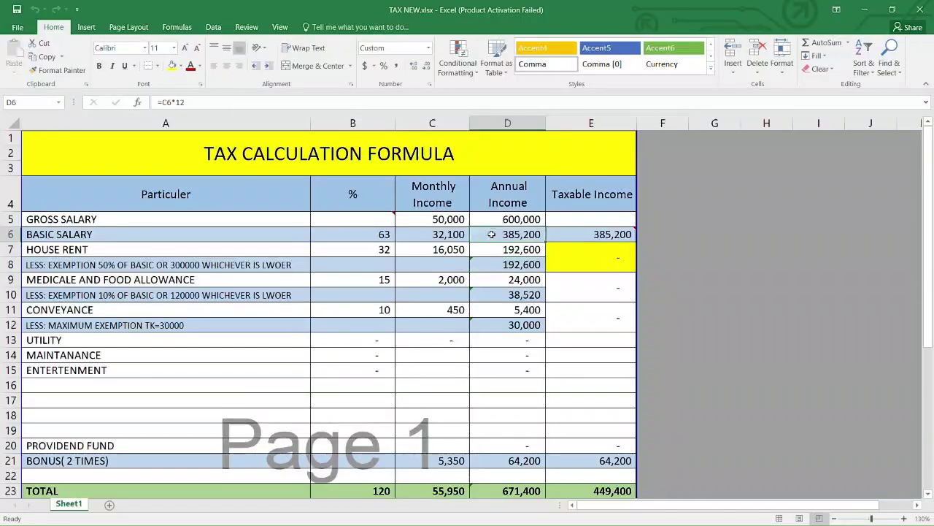
{"action": "left_click", "coordinate": [552, 231]}
{"action": "left_click", "coordinate": [513, 234]}
{"action": "left_click", "coordinate": [516, 309]}
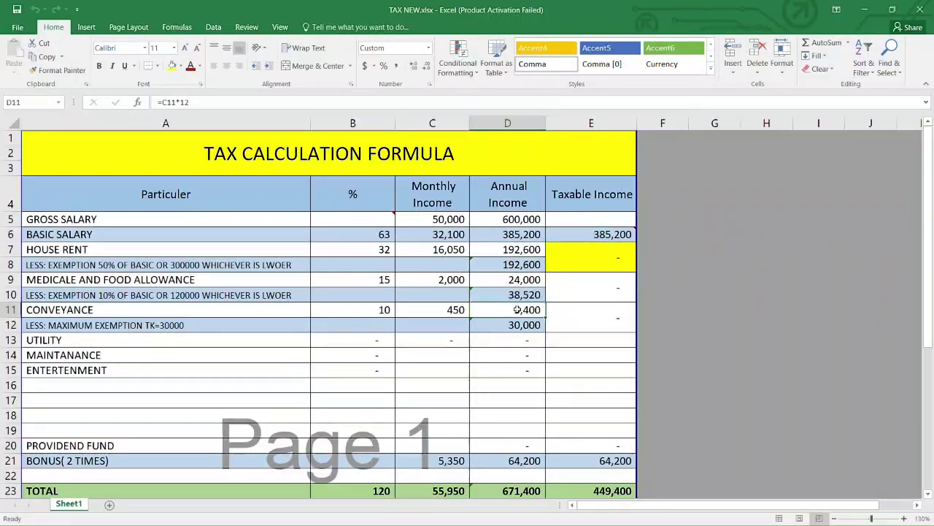
{"action": "left_click", "coordinate": [511, 324]}
Step: Review the contents of cells D10, D8, C7, B7, B8, B10 and C10
{"action": "left_click", "coordinate": [504, 294]}
{"action": "left_click", "coordinate": [492, 264]}
{"action": "left_click", "coordinate": [443, 250]}
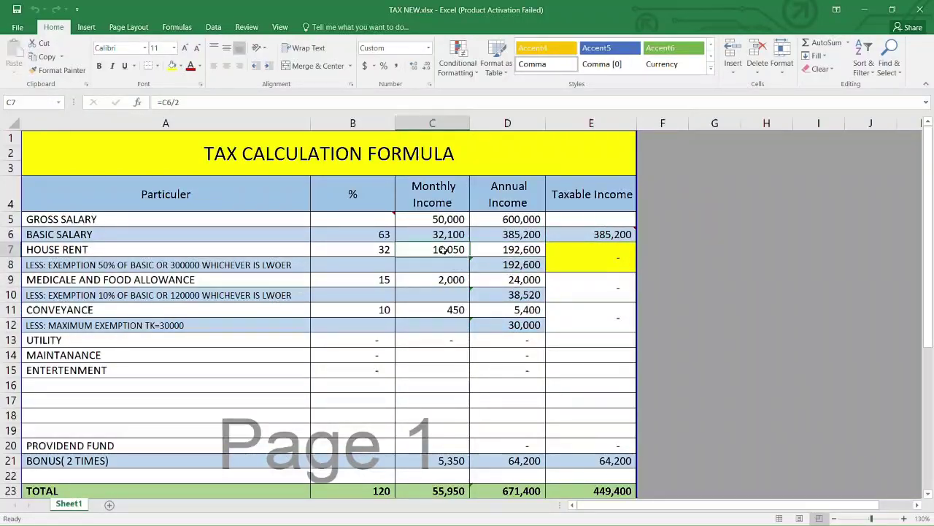
{"action": "left_click", "coordinate": [351, 249]}
{"action": "left_click", "coordinate": [355, 264]}
{"action": "left_click", "coordinate": [361, 295]}
{"action": "left_click", "coordinate": [438, 295]}
Step: Overwrite the D9 formula with 555 as a test, then undo it
{"action": "left_click", "coordinate": [501, 282]}
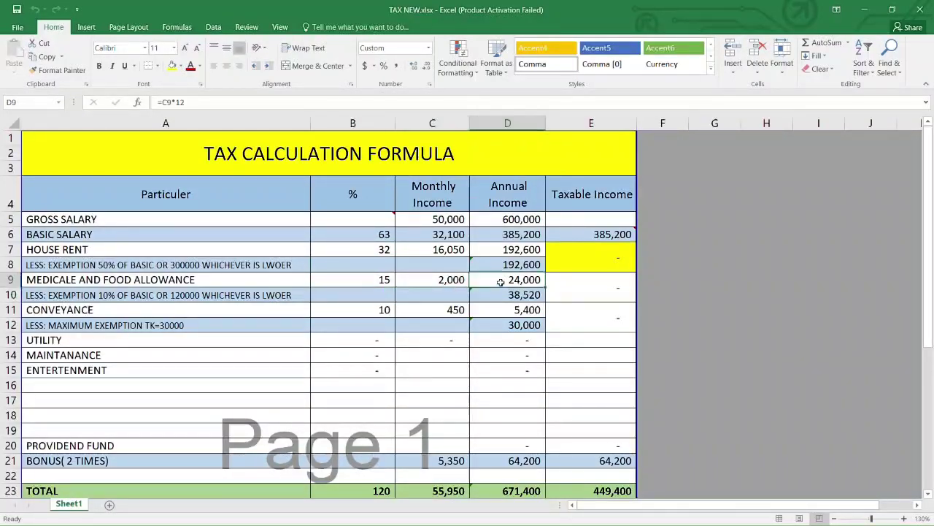
{"action": "type", "text": "555"}
{"action": "key", "text": "Return"}
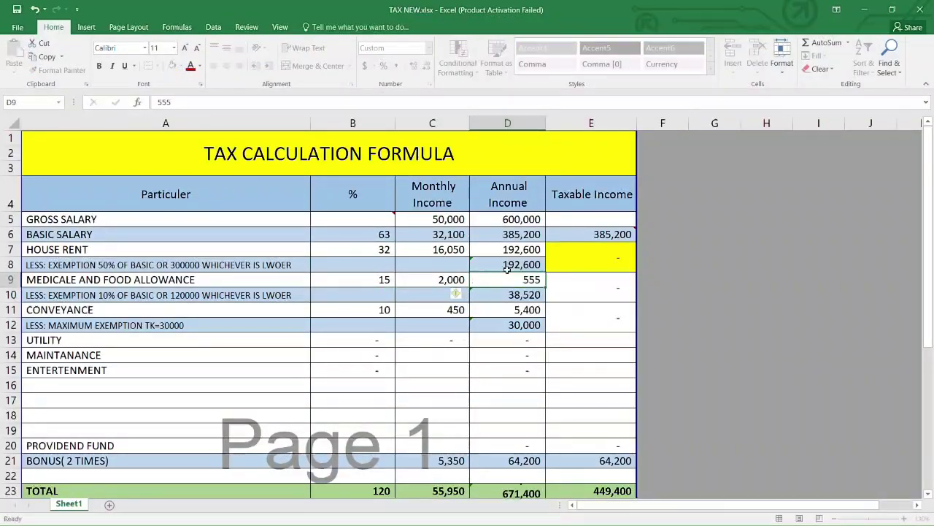
{"action": "key", "text": "ctrl+z"}
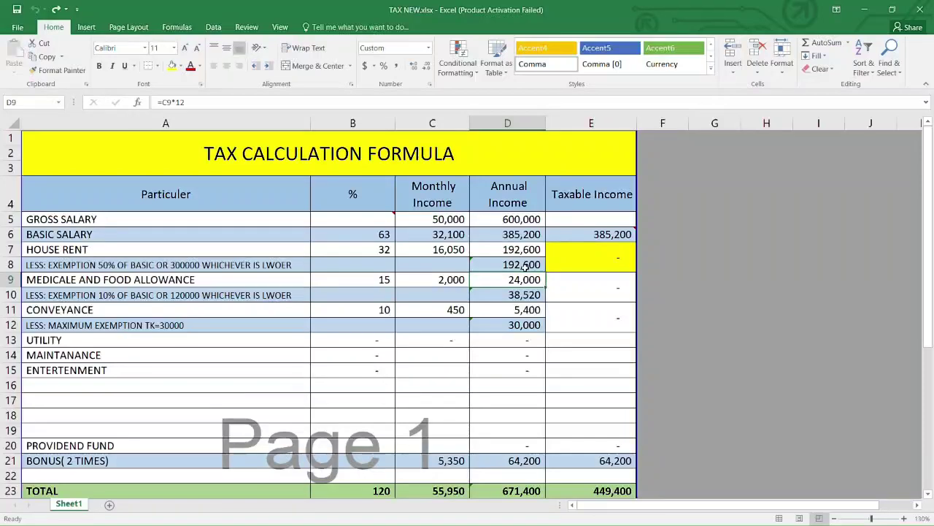
Step: Test-overwrite D6 with 555 and undo it, leaving D8 selected
{"action": "double_click", "coordinate": [514, 234]}
{"action": "type", "text": "555"}
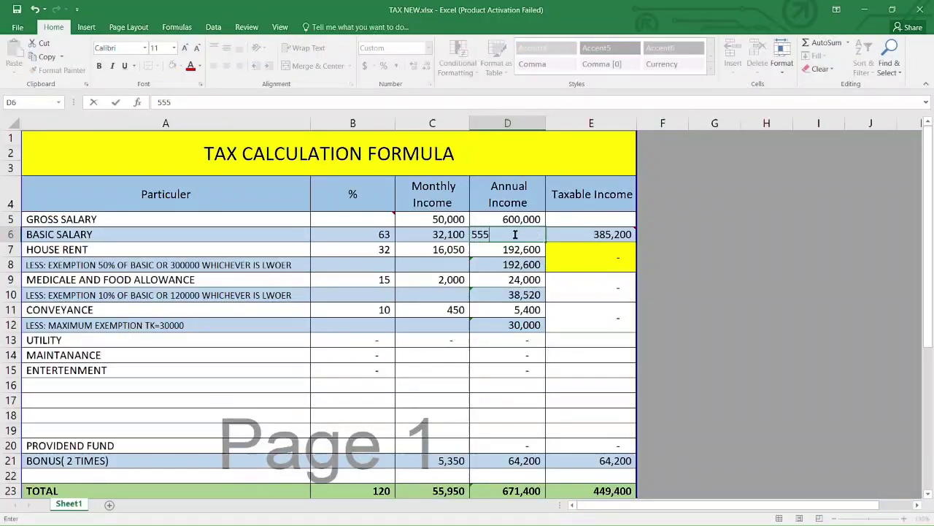
{"action": "key", "text": "Return"}
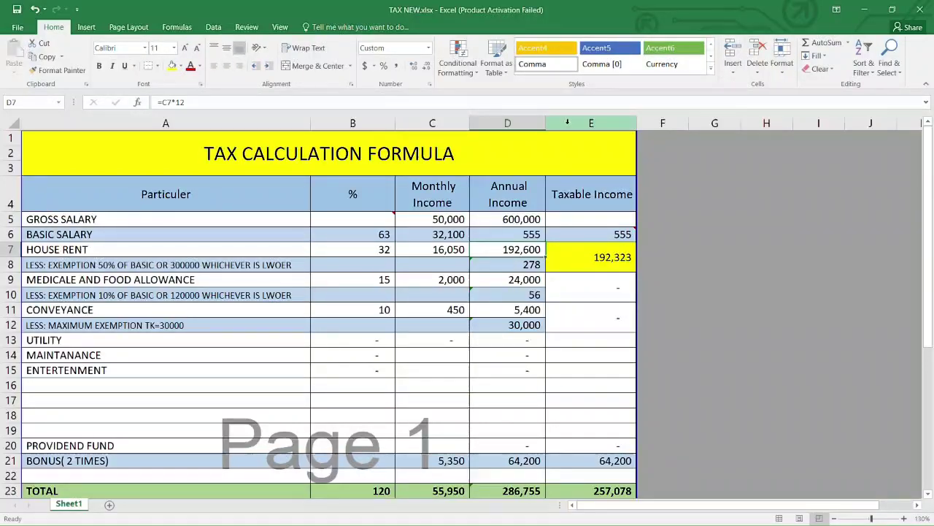
{"action": "key", "text": "ctrl+z"}
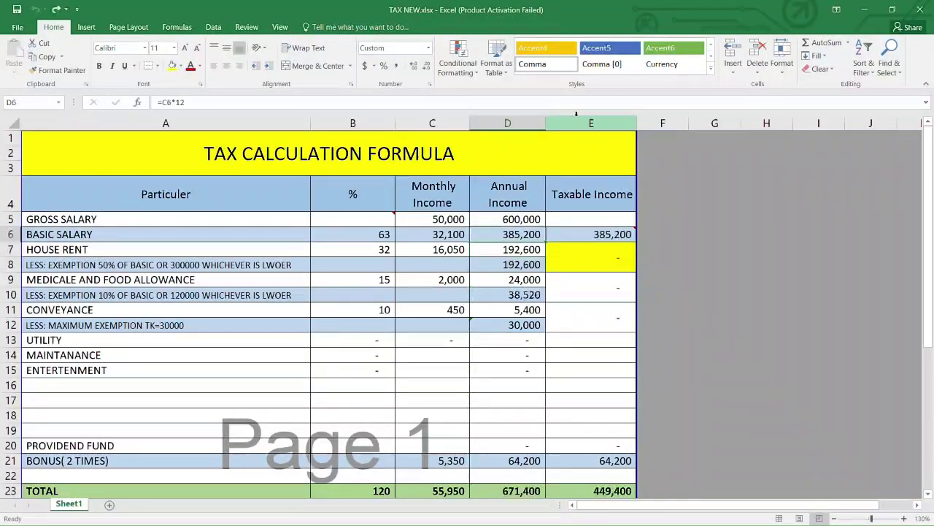
{"action": "left_click", "coordinate": [530, 260]}
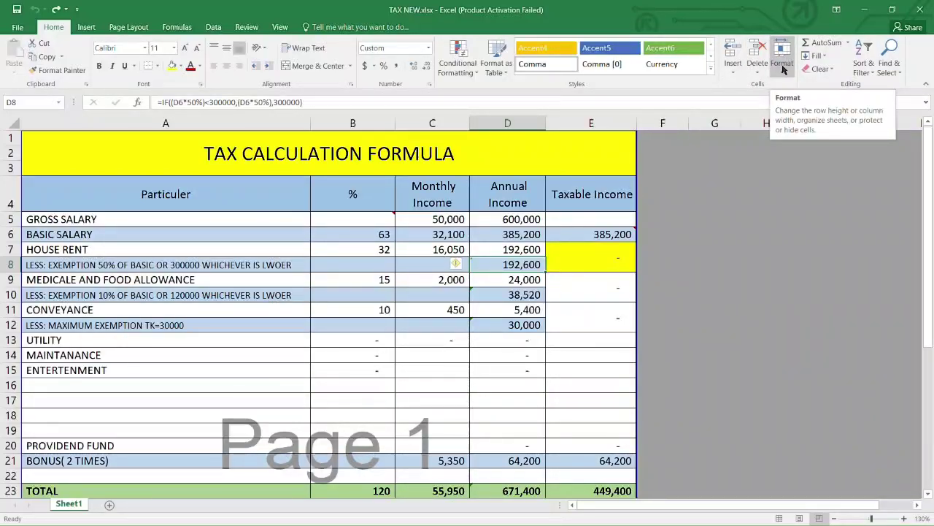
Step: Turn off Locked and Hidden on the Format Cells Protection tab for the selected cells
{"action": "left_click", "coordinate": [783, 65]}
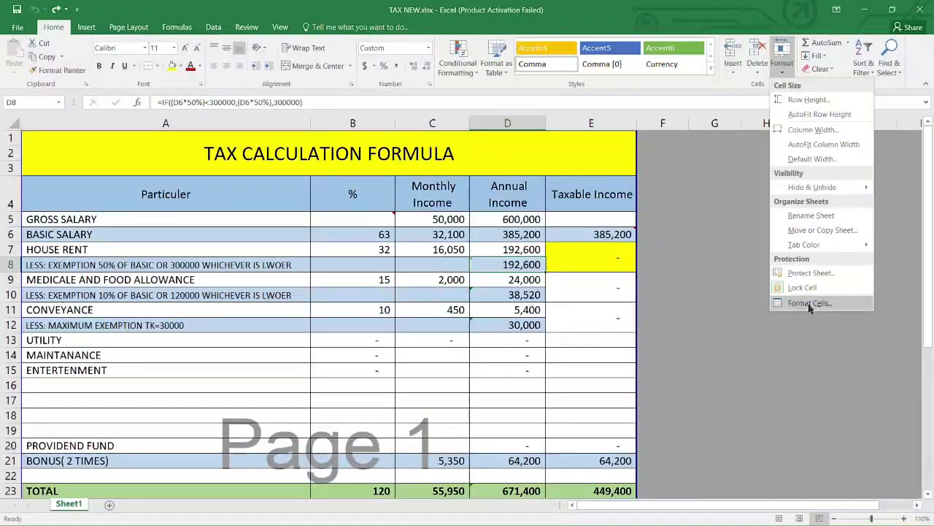
{"action": "left_click", "coordinate": [809, 303]}
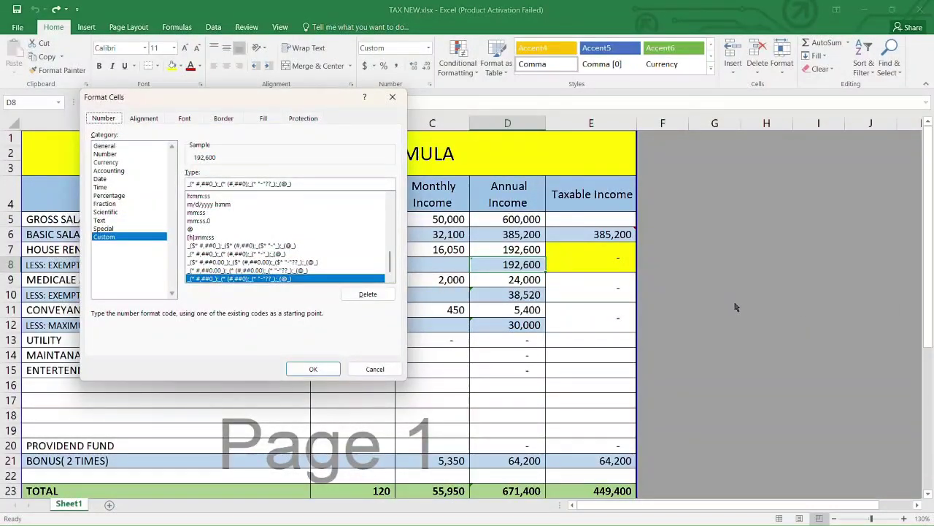
{"action": "left_click", "coordinate": [305, 119]}
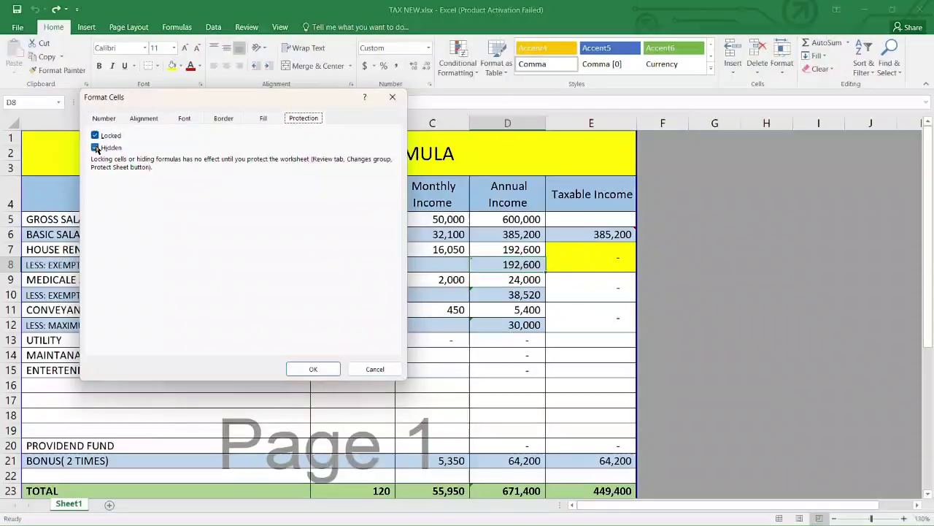
{"action": "left_click", "coordinate": [95, 148]}
{"action": "left_click", "coordinate": [95, 136]}
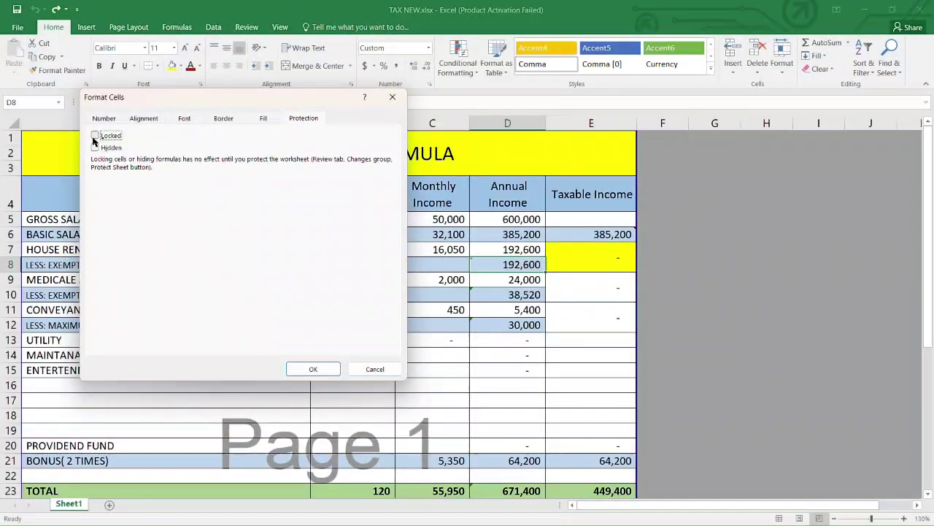
{"action": "left_click", "coordinate": [322, 369]}
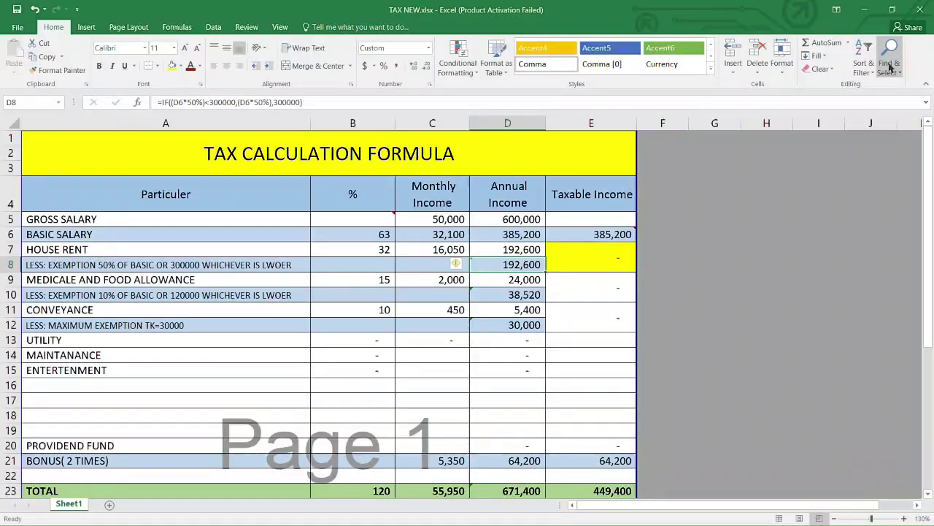
Step: Select every formula cell on the sheet with Go To Special > Formulas
{"action": "left_click", "coordinate": [890, 67]}
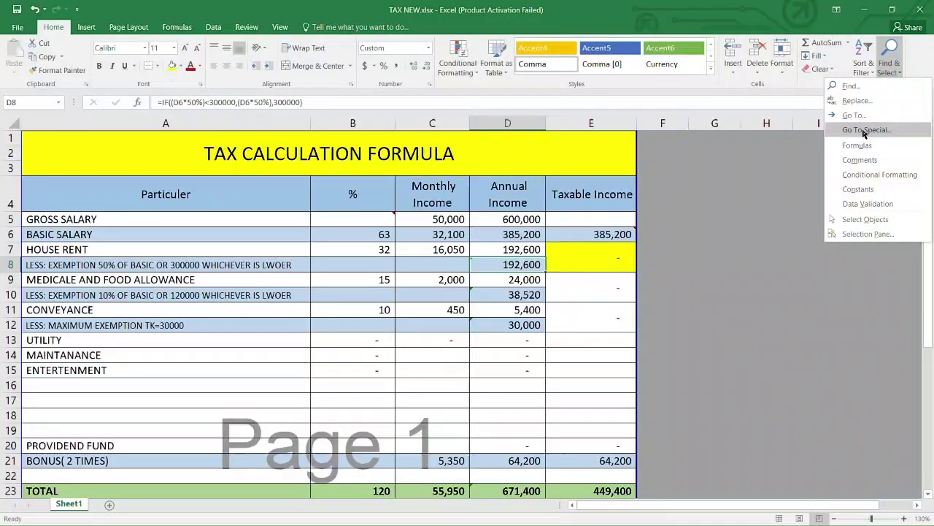
{"action": "left_click", "coordinate": [865, 130]}
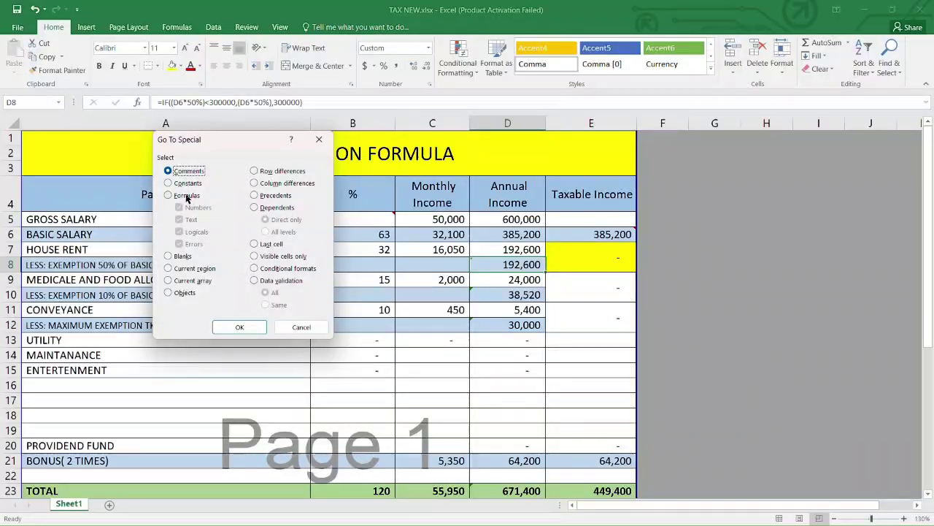
{"action": "left_click", "coordinate": [175, 197]}
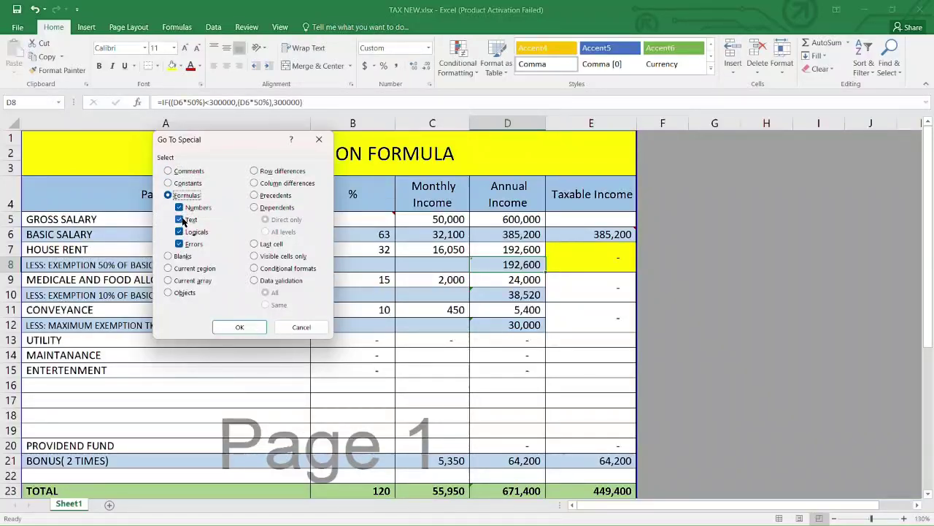
{"action": "left_click", "coordinate": [239, 328]}
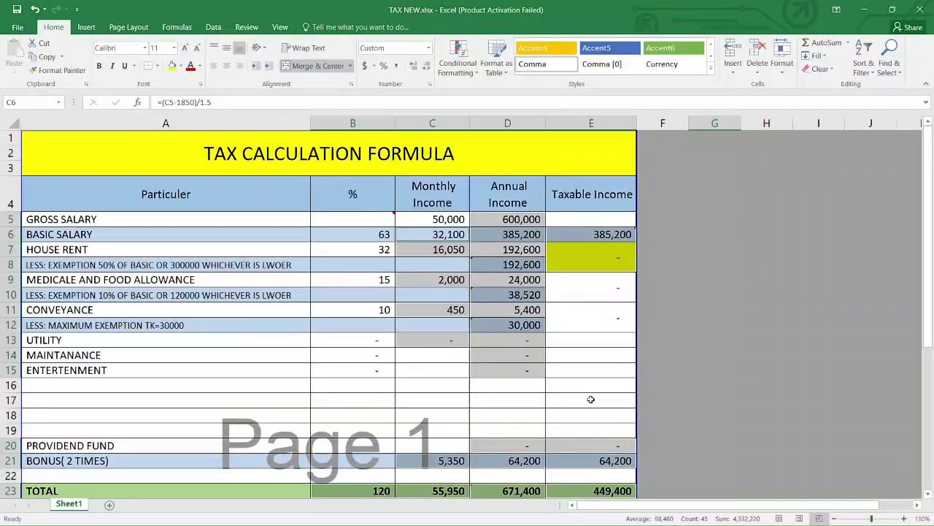
Step: Scroll back up to row 1 so the title and header rows show
{"action": "scroll", "coordinate": [595, 398], "scroll_direction": "down", "scroll_amount": 3}
{"action": "scroll", "coordinate": [593, 400], "scroll_direction": "down", "scroll_amount": 2}
{"action": "scroll", "coordinate": [592, 399], "scroll_direction": "up", "scroll_amount": 1}
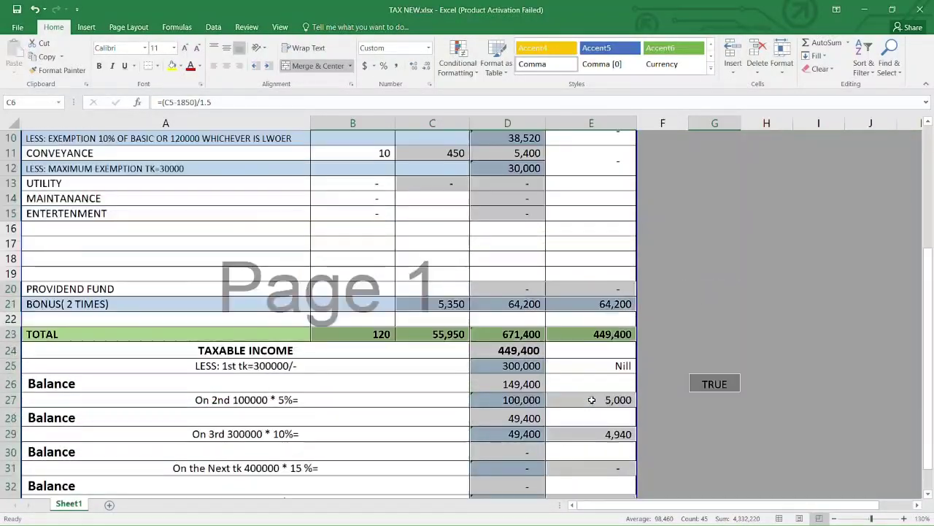
{"action": "scroll", "coordinate": [592, 400], "scroll_direction": "up", "scroll_amount": 2}
{"action": "scroll", "coordinate": [593, 399], "scroll_direction": "up", "scroll_amount": 2}
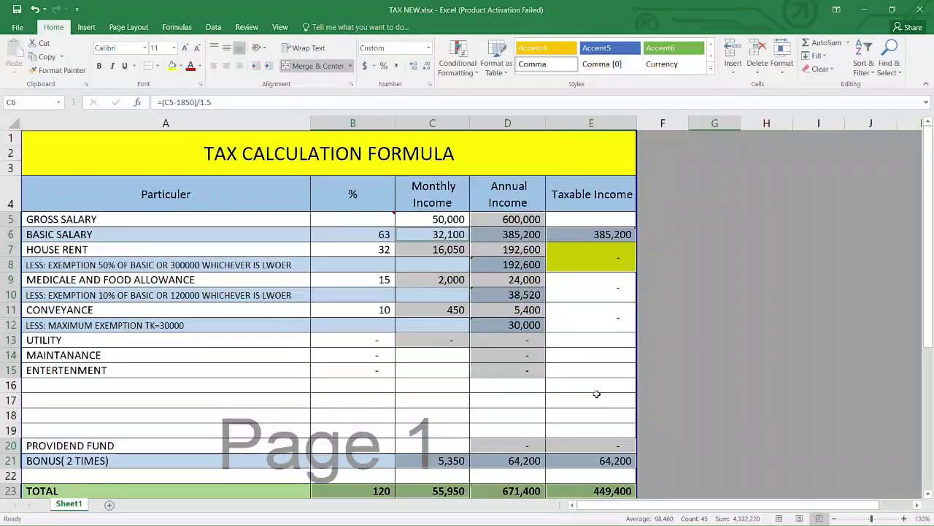
Step: Tick both Locked and Hidden on the Format Cells Protection tab for the selected formula cells
{"action": "left_click", "coordinate": [783, 78]}
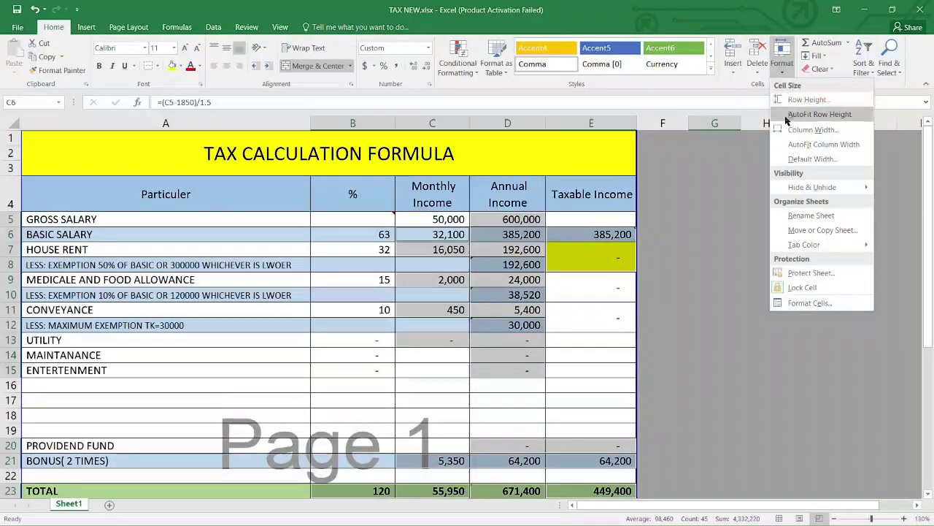
{"action": "left_click", "coordinate": [810, 303]}
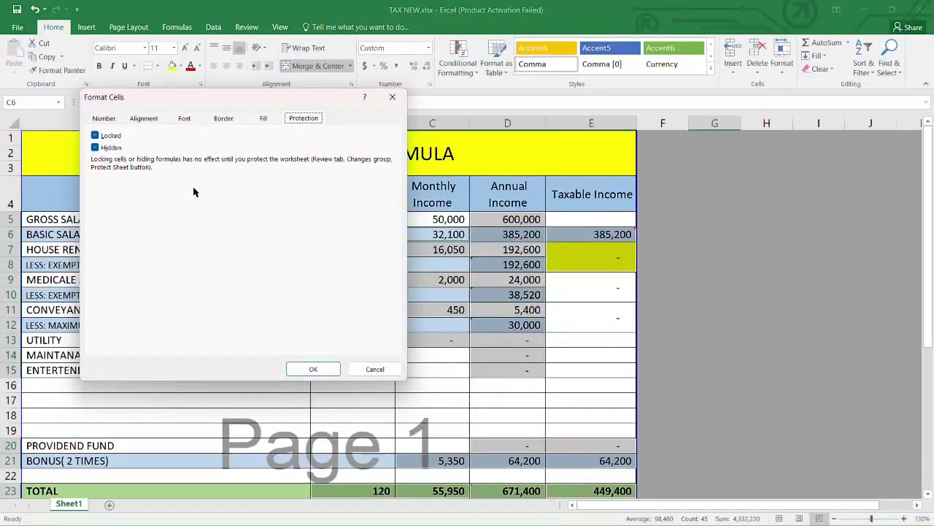
{"action": "left_click", "coordinate": [95, 135]}
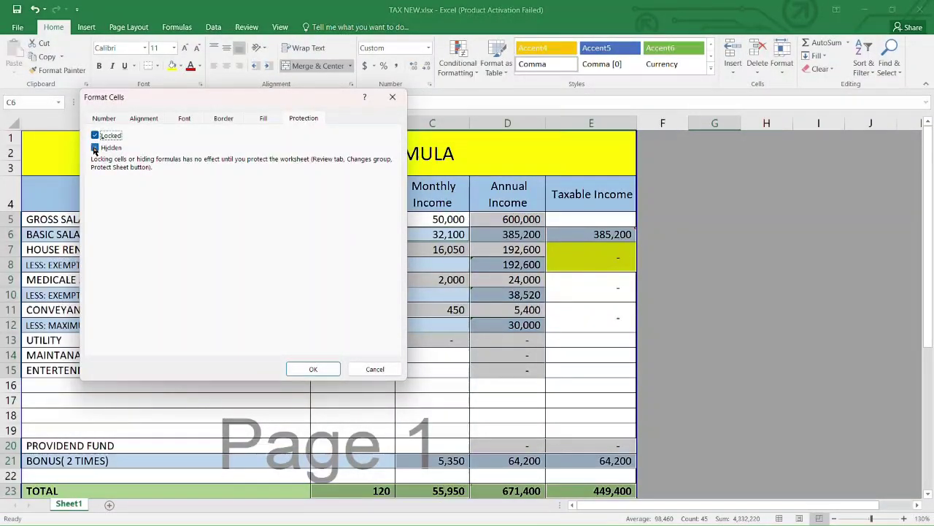
{"action": "left_click", "coordinate": [95, 149]}
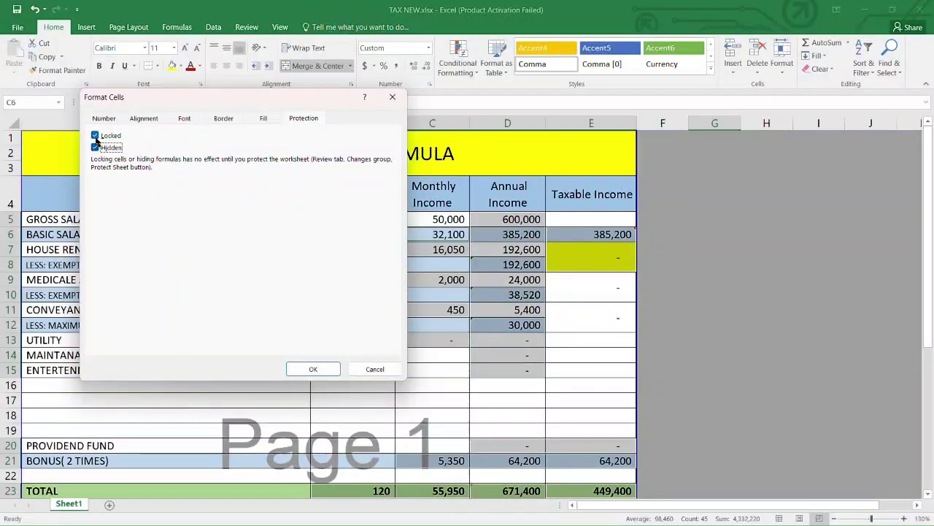
{"action": "left_click", "coordinate": [95, 136]}
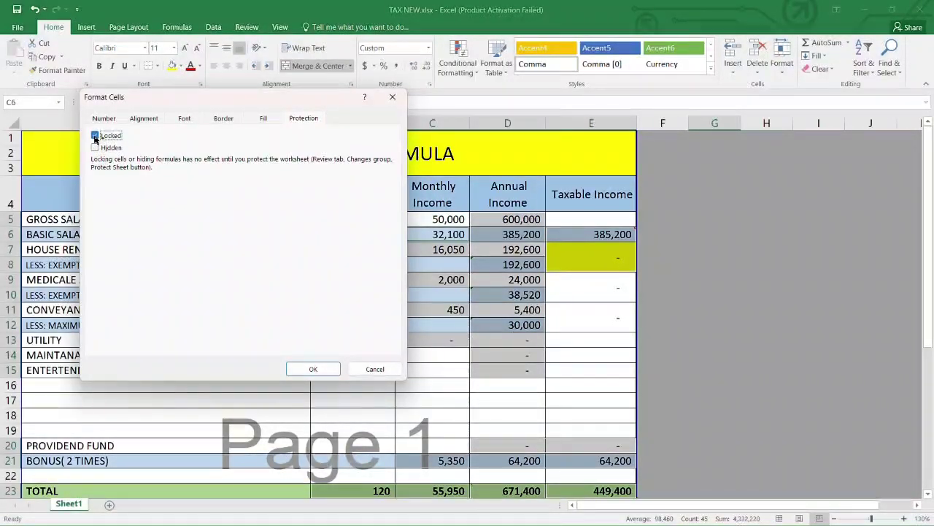
{"action": "left_click", "coordinate": [95, 148]}
{"action": "left_click", "coordinate": [95, 136]}
{"action": "left_click", "coordinate": [95, 148]}
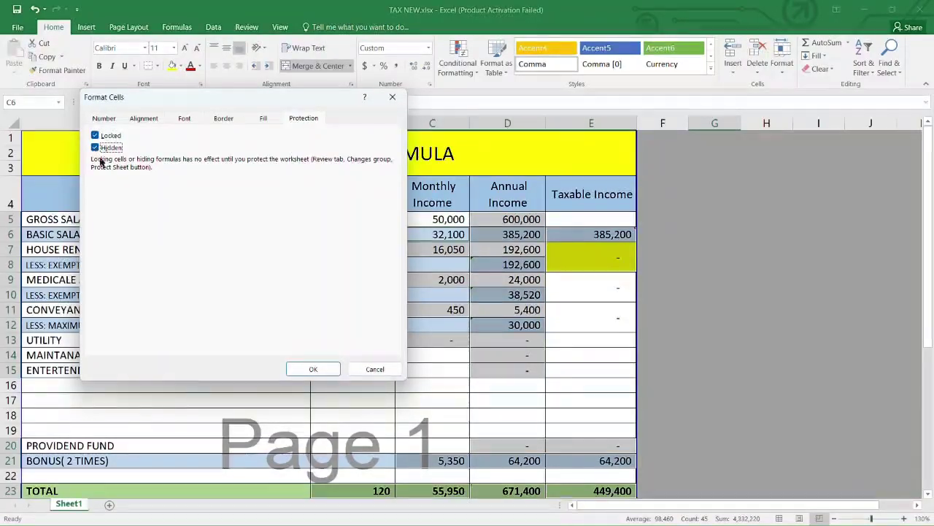
{"action": "left_click", "coordinate": [312, 370]}
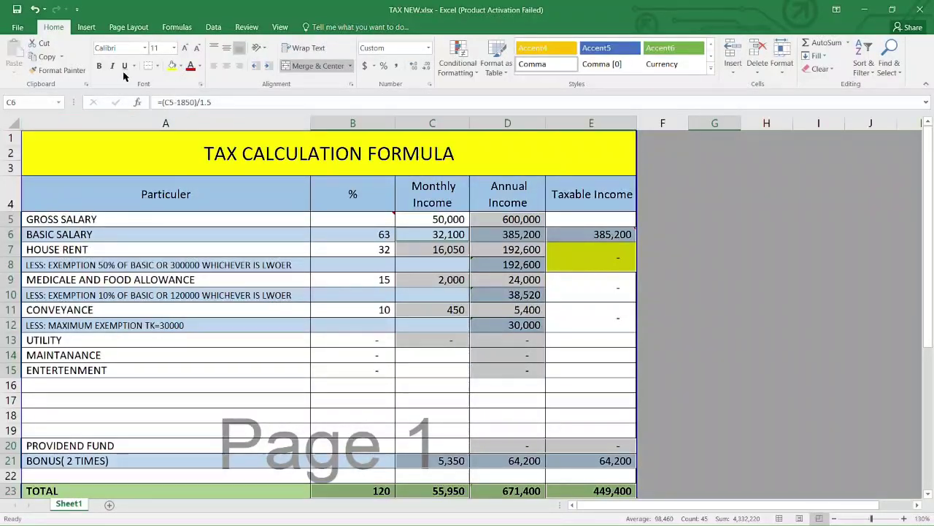
Step: Protect the sheet with a password, confirm it, test on cell B10, then return to Home
{"action": "left_click", "coordinate": [245, 27]}
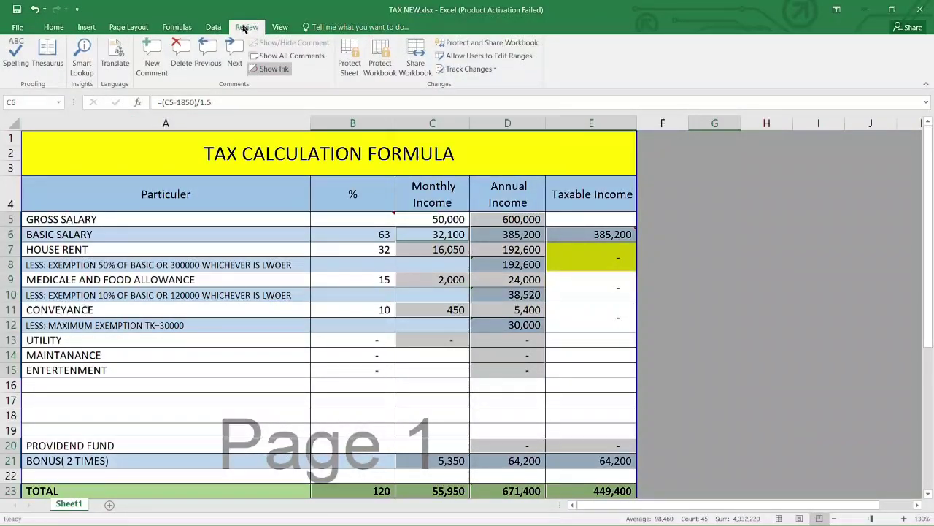
{"action": "left_click", "coordinate": [352, 67]}
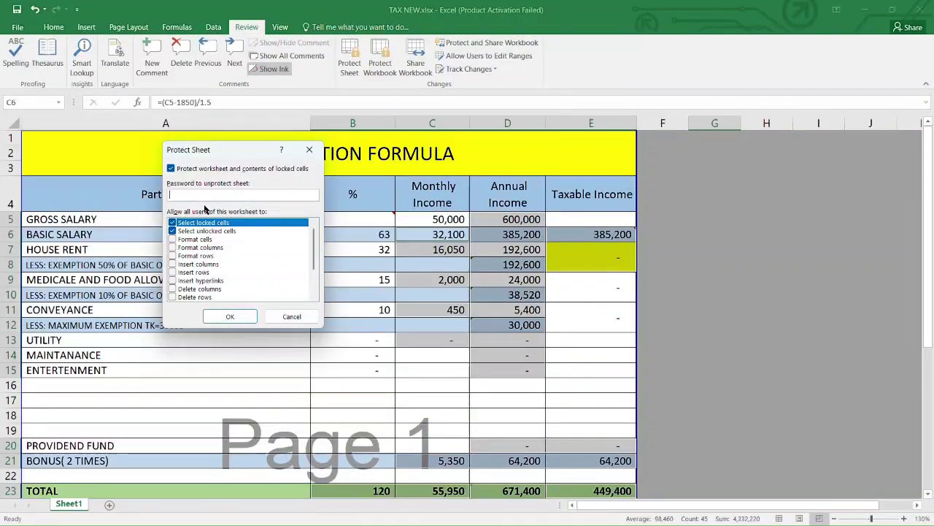
{"action": "type", "text": "12345678"}
{"action": "key", "text": "Return"}
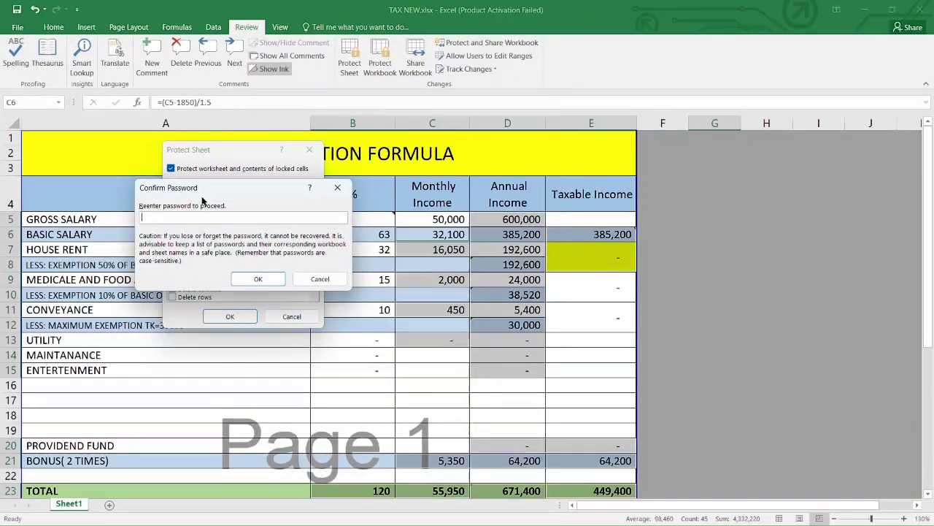
{"action": "type", "text": "12345678"}
{"action": "key", "text": "Return"}
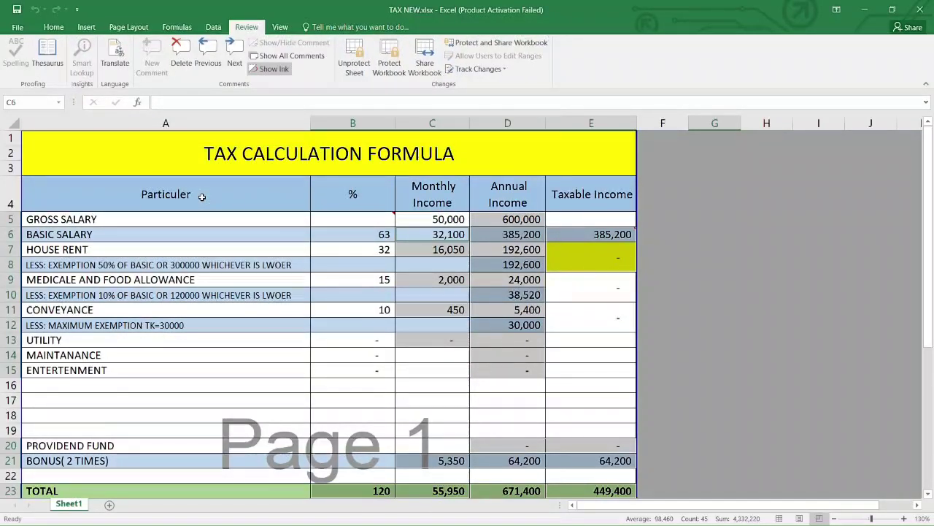
{"action": "left_click", "coordinate": [365, 296]}
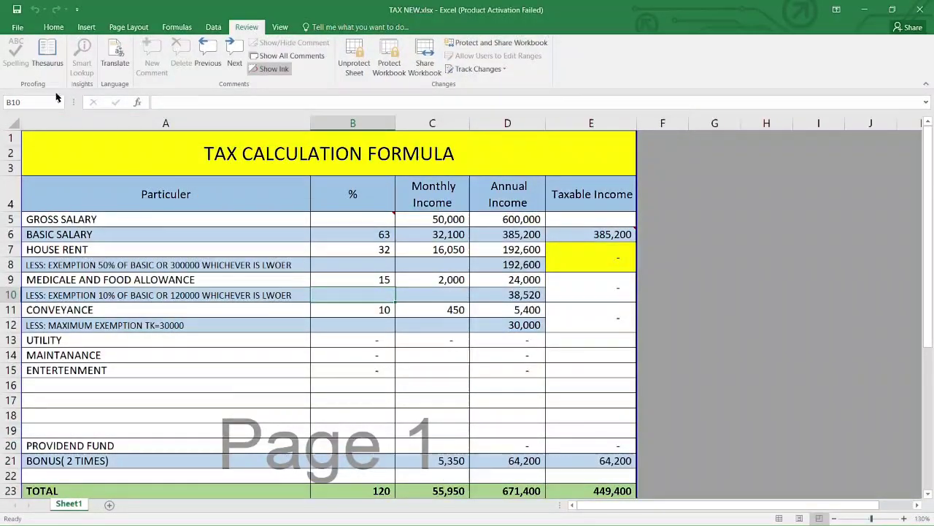
{"action": "left_click", "coordinate": [45, 29]}
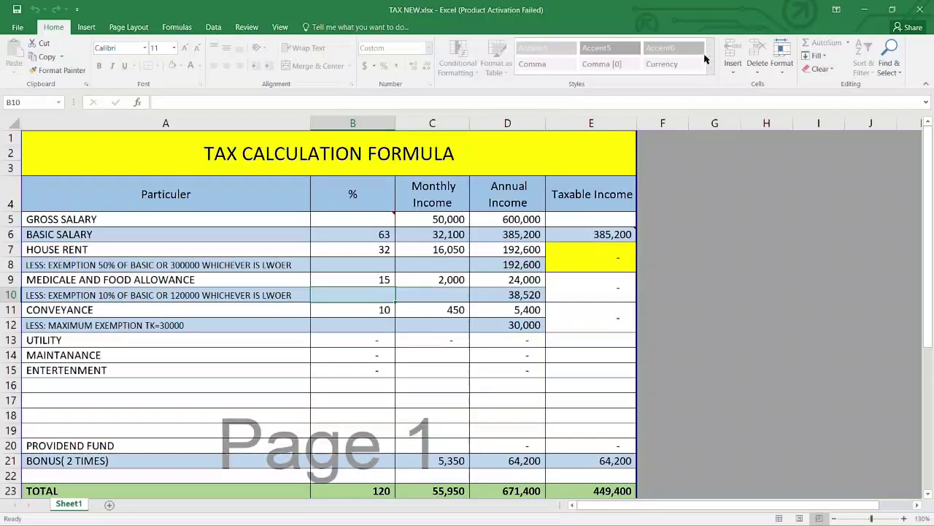
Step: Try deleting locked cells in column D and C7, dismissing each protected-sheet warning
{"action": "left_click", "coordinate": [521, 249]}
{"action": "key", "text": "Down"}
{"action": "key", "text": "Down"}
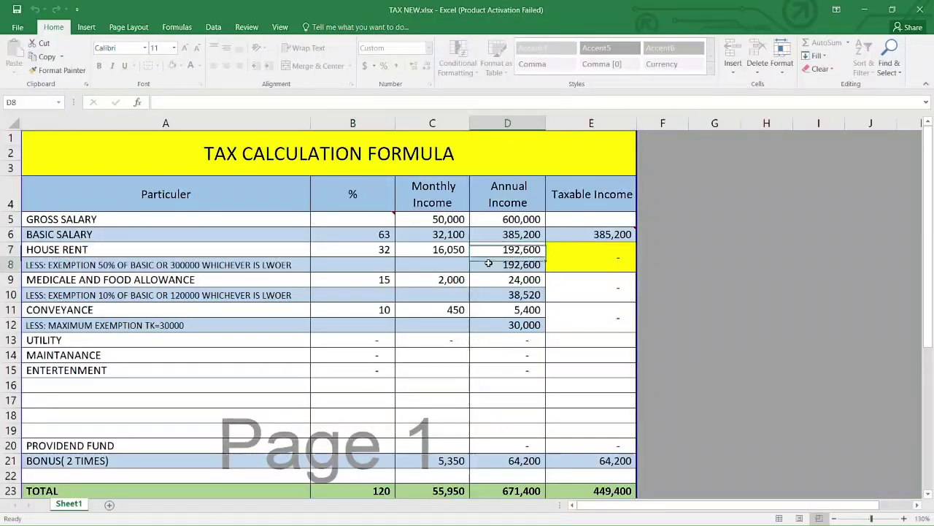
{"action": "key", "text": "Down"}
{"action": "key", "text": "Down"}
{"action": "key", "text": "Delete"}
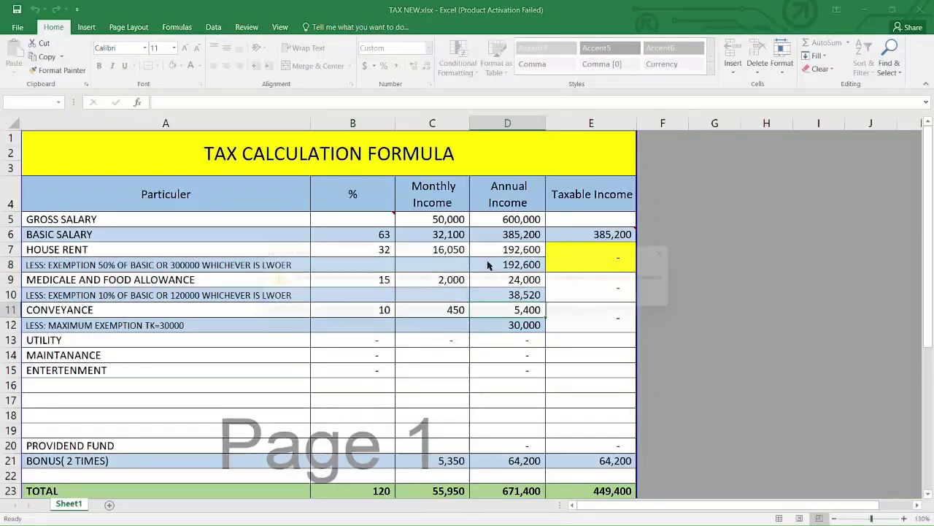
{"action": "key", "text": "Return"}
{"action": "left_click", "coordinate": [503, 219]}
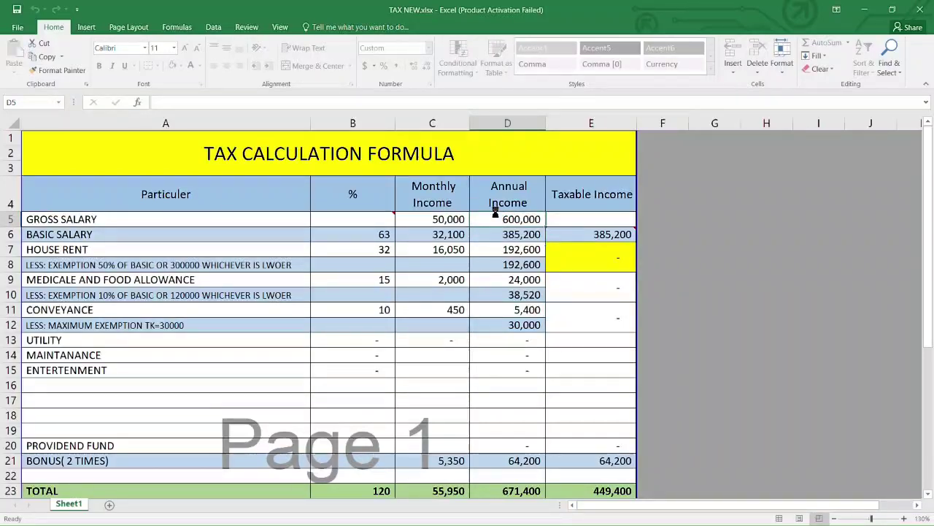
{"action": "key", "text": "Delete"}
{"action": "key", "text": "Return"}
{"action": "left_click", "coordinate": [442, 251]}
{"action": "key", "text": "Delete"}
{"action": "key", "text": "Return"}
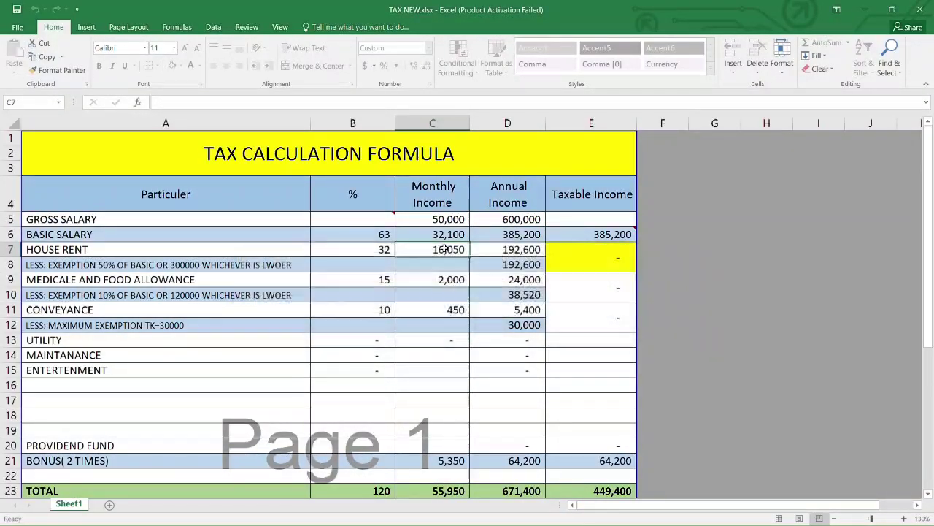
Step: Change the gross monthly salary in C5 to 60,000
{"action": "left_click", "coordinate": [436, 219]}
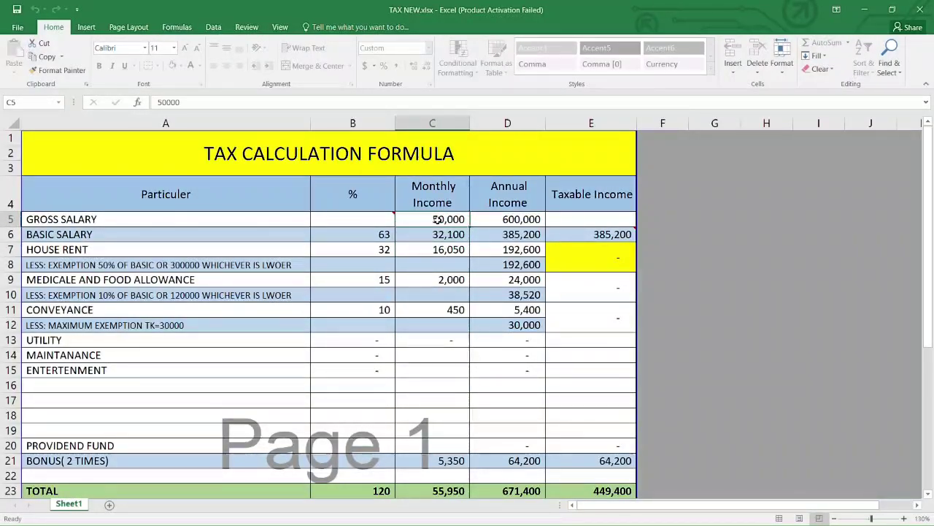
{"action": "double_click", "coordinate": [436, 219]}
{"action": "type", "text": "60,00"}
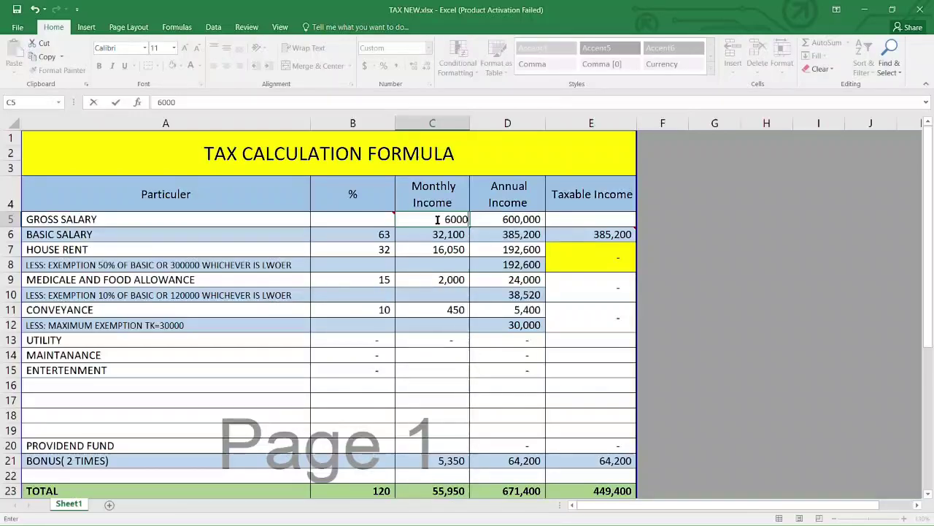
{"action": "type", "text": "0"}
{"action": "key", "text": "Return"}
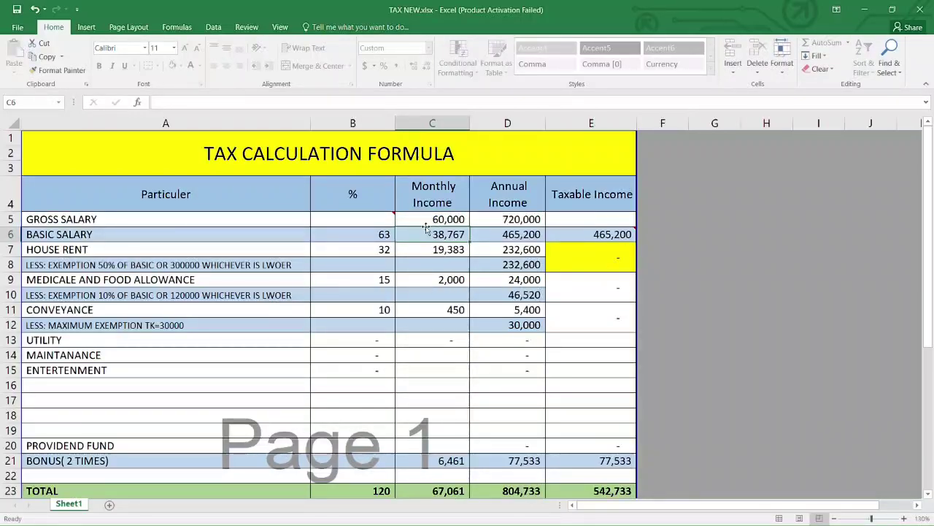
{"action": "scroll", "coordinate": [438, 256], "scroll_direction": "down", "scroll_amount": 3}
{"action": "scroll", "coordinate": [471, 281], "scroll_direction": "up", "scroll_amount": 3}
Step: Check the recalculated values in D5, D6, D7, C7 and C6
{"action": "left_click", "coordinate": [503, 261]}
{"action": "left_click", "coordinate": [504, 231]}
{"action": "left_click", "coordinate": [505, 218]}
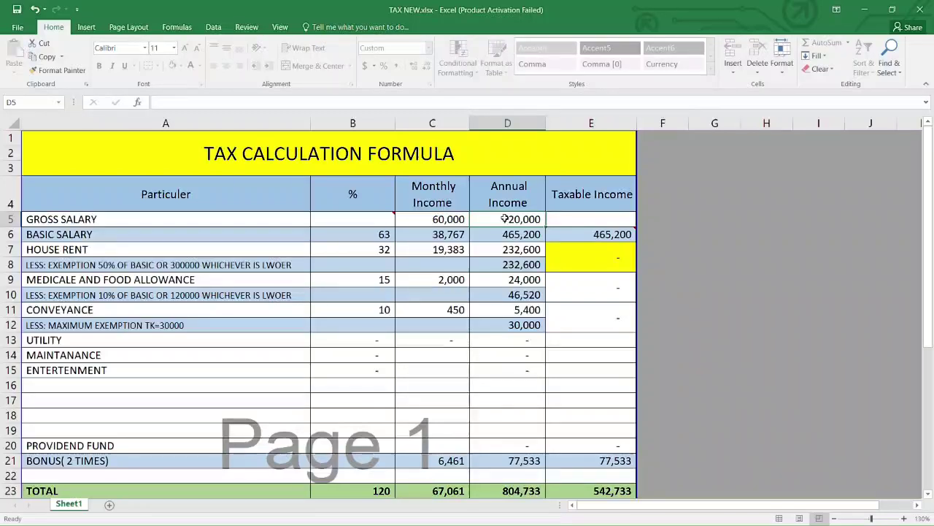
{"action": "left_click", "coordinate": [506, 234]}
{"action": "left_click", "coordinate": [508, 249]}
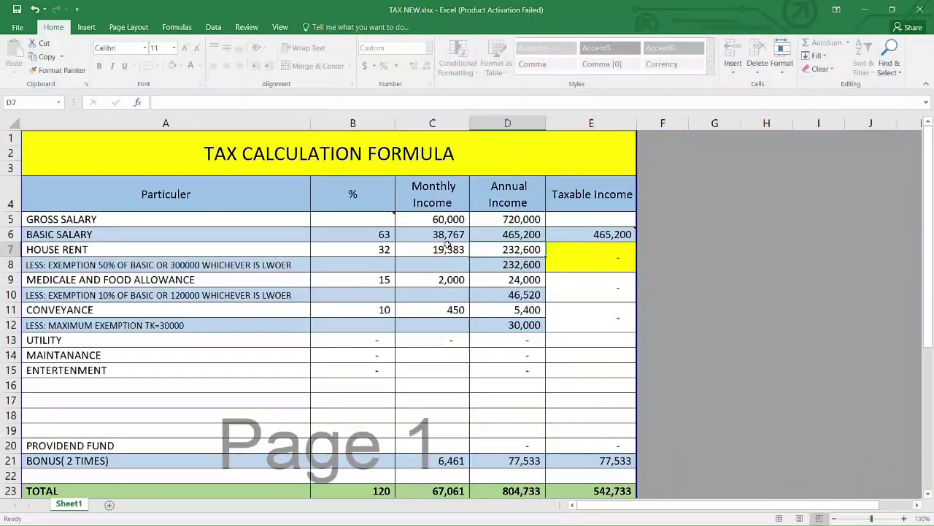
{"action": "left_click", "coordinate": [448, 248]}
{"action": "left_click", "coordinate": [448, 235]}
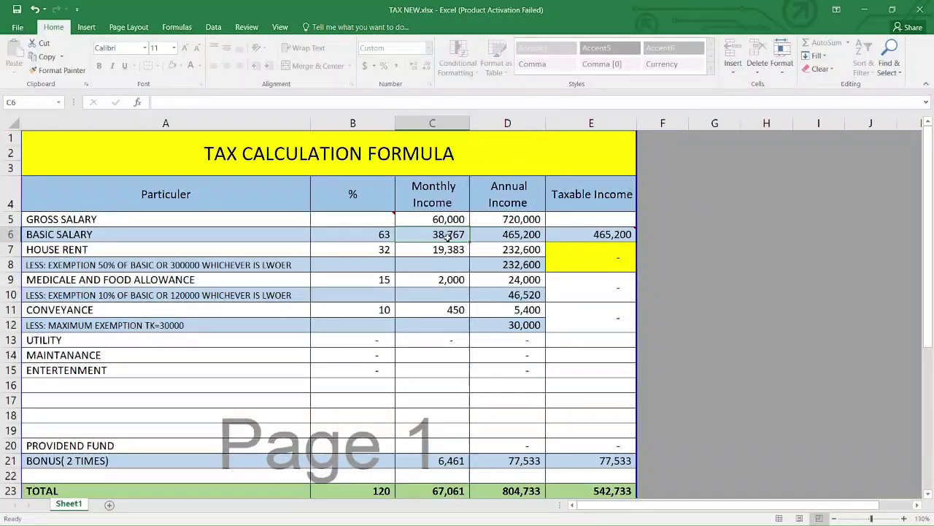